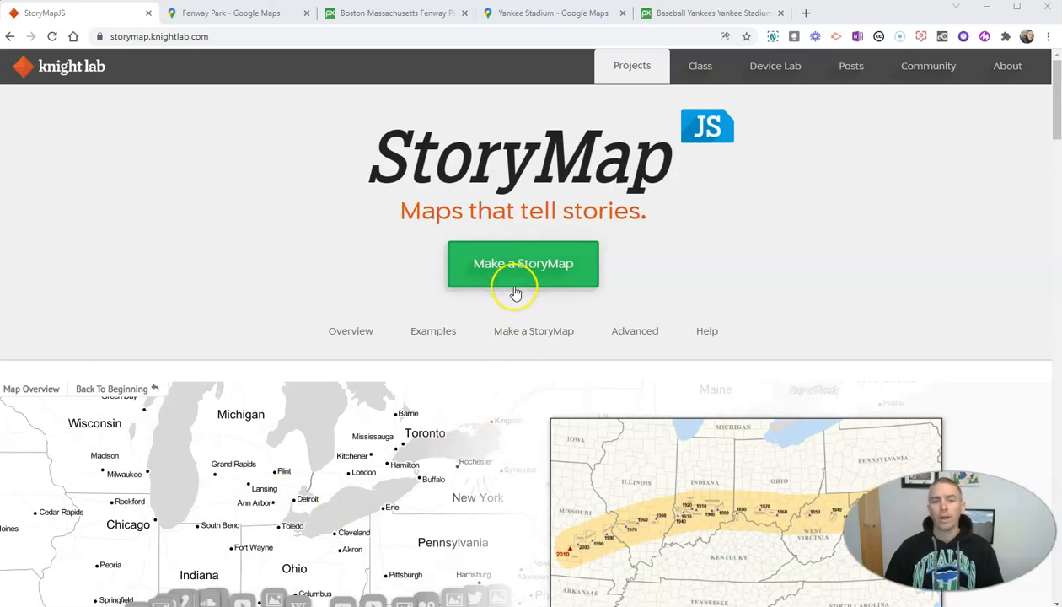
Examine the sample US Westward Expansion StoryMap by stepping through its 1790 and 1800: Thomas Jefferson slides.
{"action": "scroll", "coordinate": [477, 349], "scroll_direction": "down", "scroll_amount": 2}
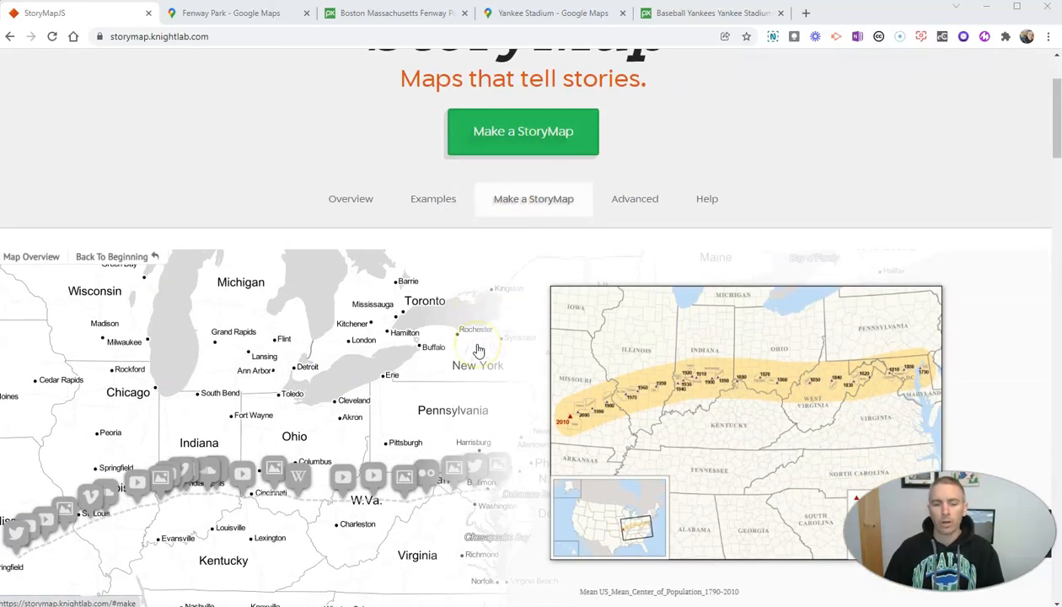
{"action": "scroll", "coordinate": [392, 339], "scroll_direction": "down", "scroll_amount": 3}
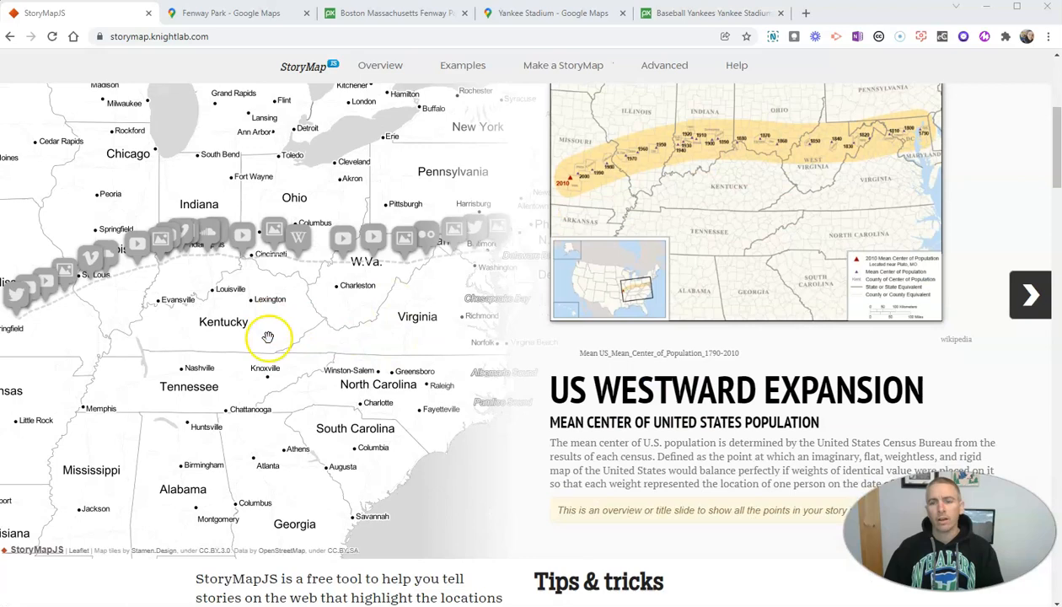
{"action": "scroll", "coordinate": [642, 355], "scroll_direction": "up", "scroll_amount": 1}
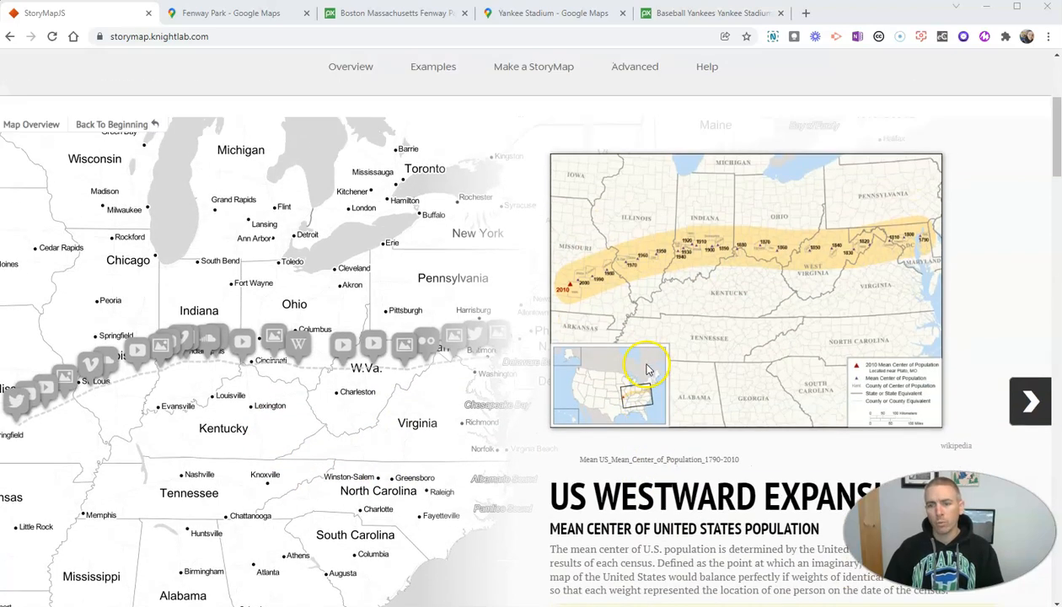
{"action": "left_click", "coordinate": [1030, 402]}
{"action": "left_click", "coordinate": [1030, 402]}
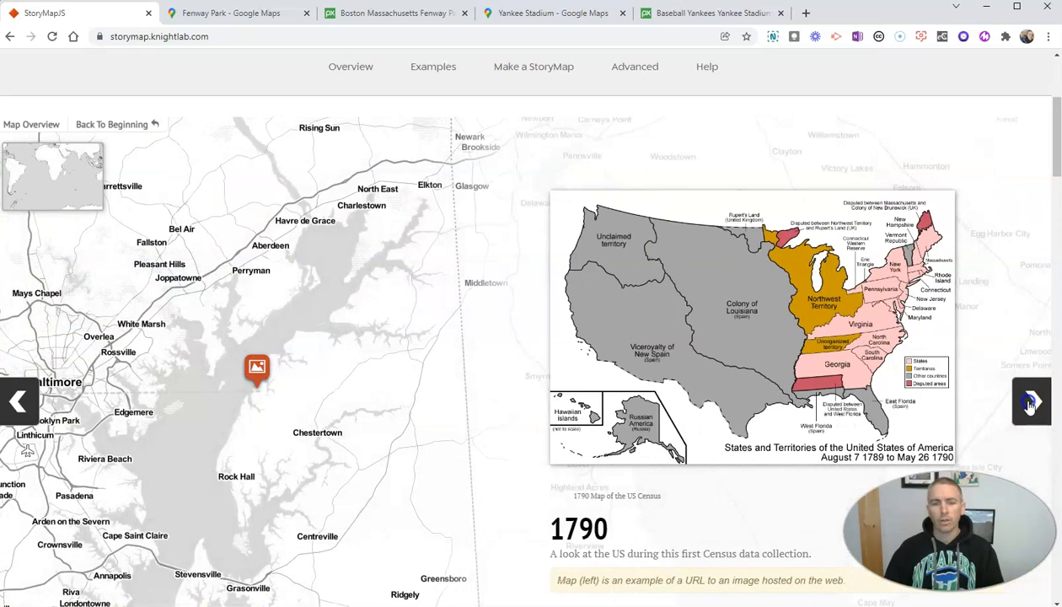
{"action": "left_click", "coordinate": [246, 375]}
{"action": "left_click", "coordinate": [257, 373]}
{"action": "left_click", "coordinate": [258, 378]}
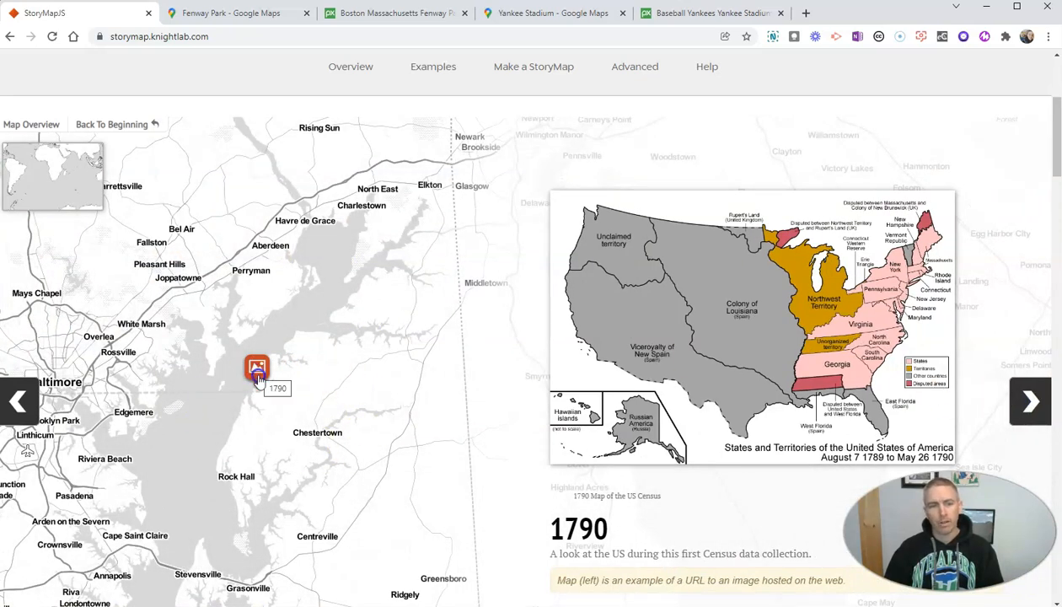
{"action": "left_click", "coordinate": [628, 437]}
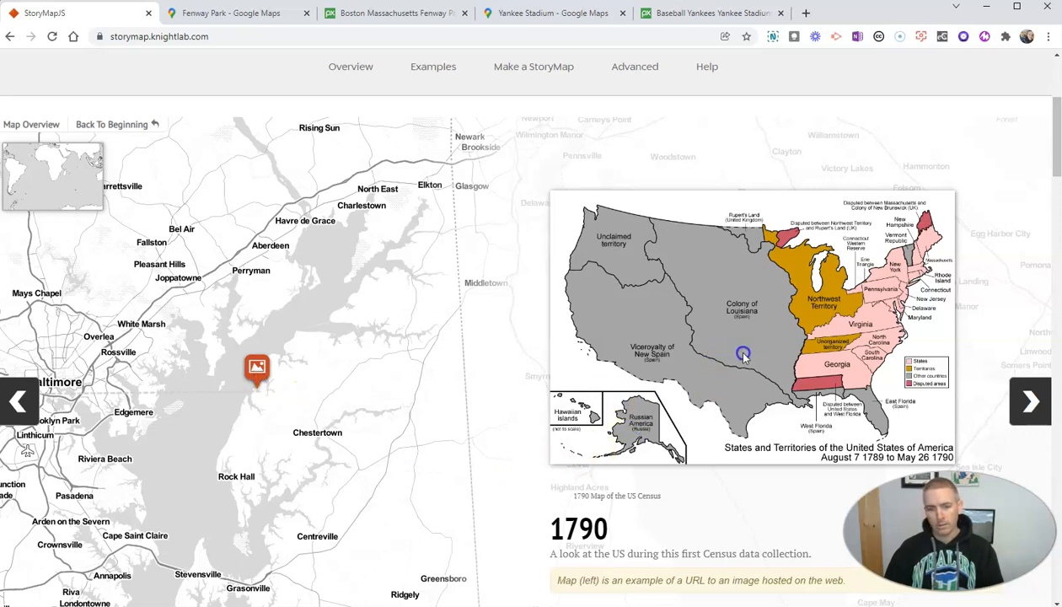
{"action": "left_click", "coordinate": [1030, 402]}
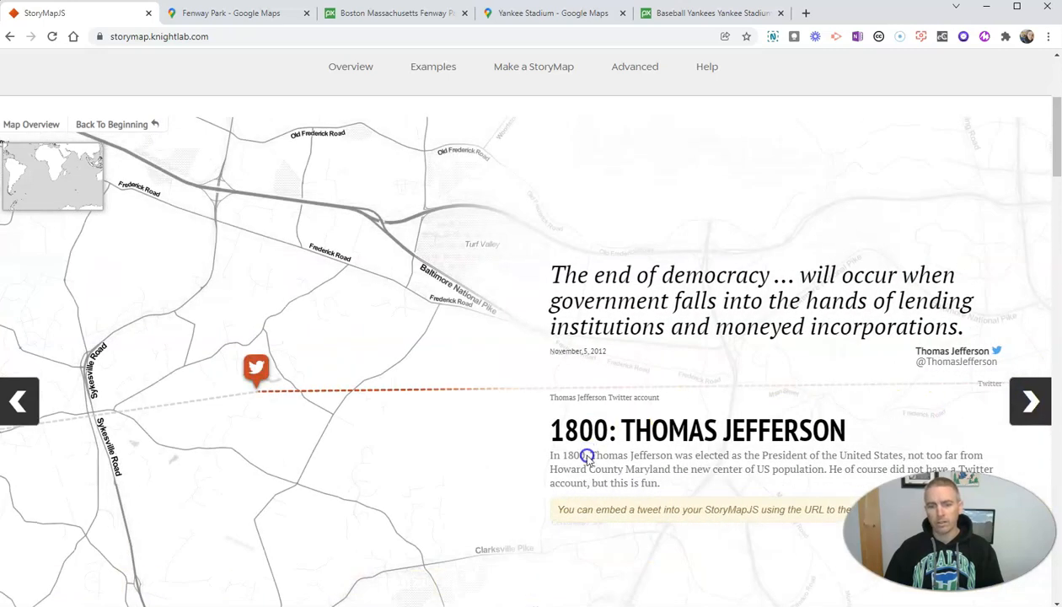
{"action": "left_click", "coordinate": [1029, 402]}
Sign in to the StoryMap editor with Google and create a new StoryMap called "Baseball Stadiums".
{"action": "scroll", "coordinate": [590, 329], "scroll_direction": "up", "scroll_amount": 5}
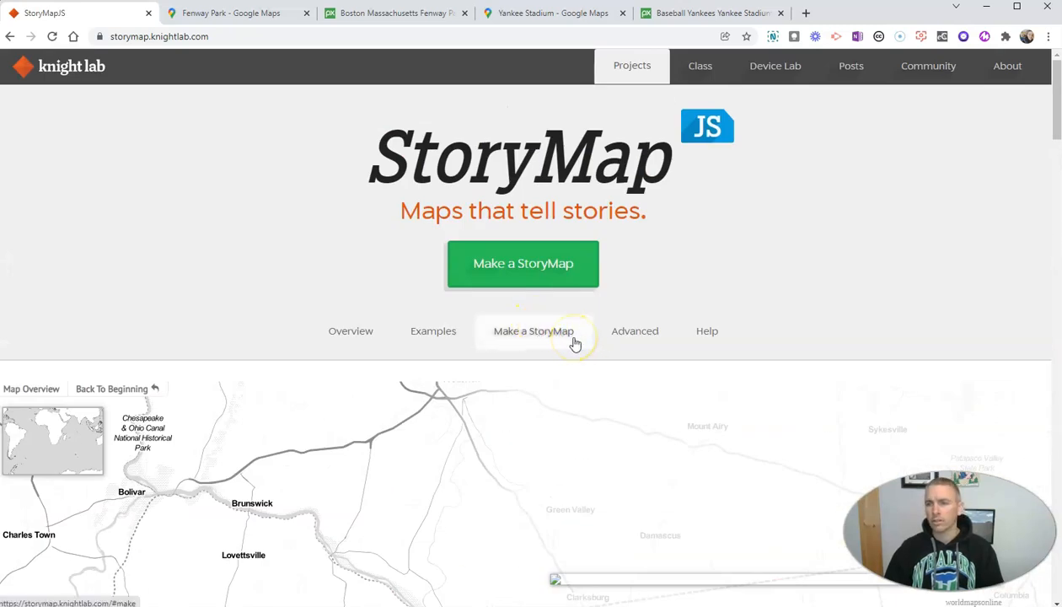
{"action": "left_click", "coordinate": [510, 267]}
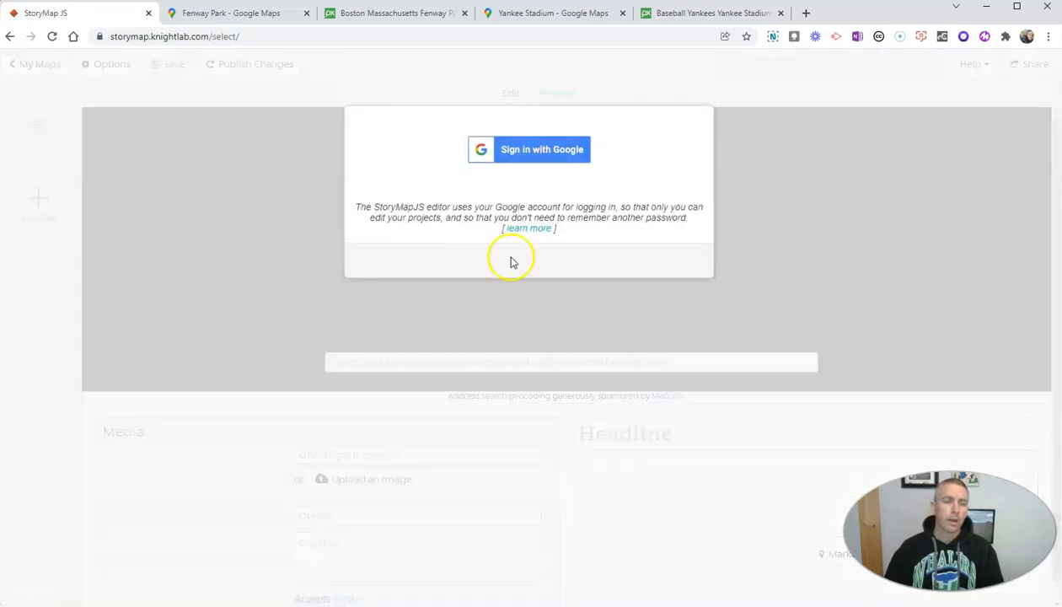
{"action": "left_click", "coordinate": [556, 160]}
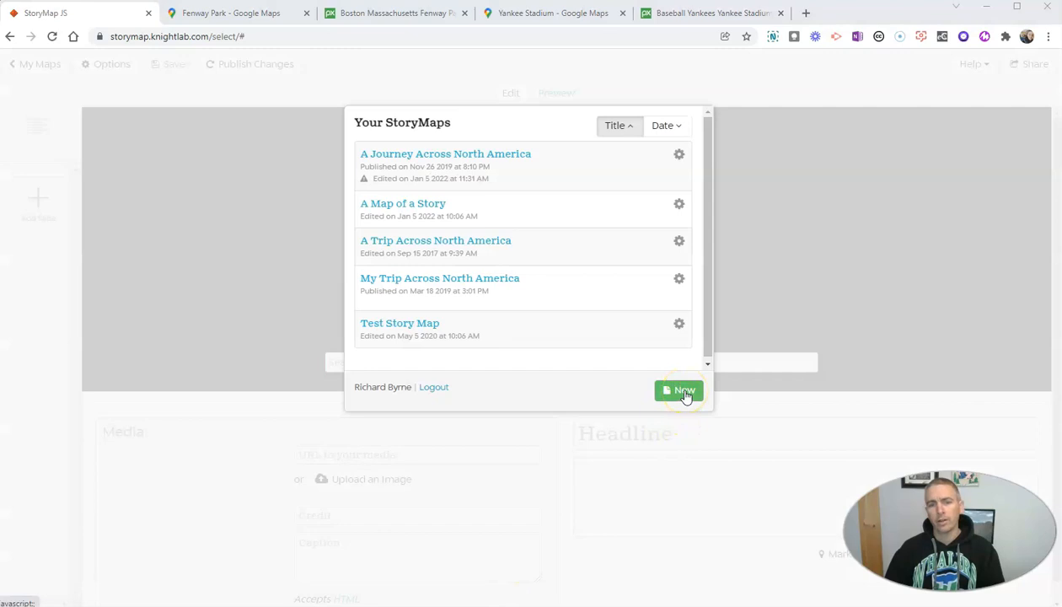
{"action": "left_click", "coordinate": [686, 393]}
{"action": "left_click", "coordinate": [516, 153]}
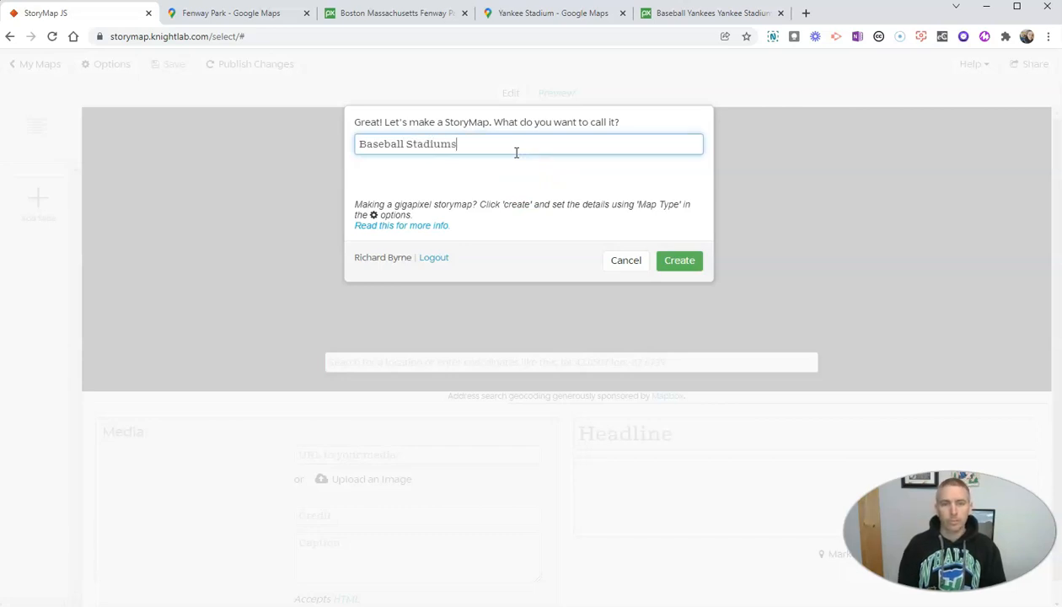
{"action": "left_click", "coordinate": [678, 265]}
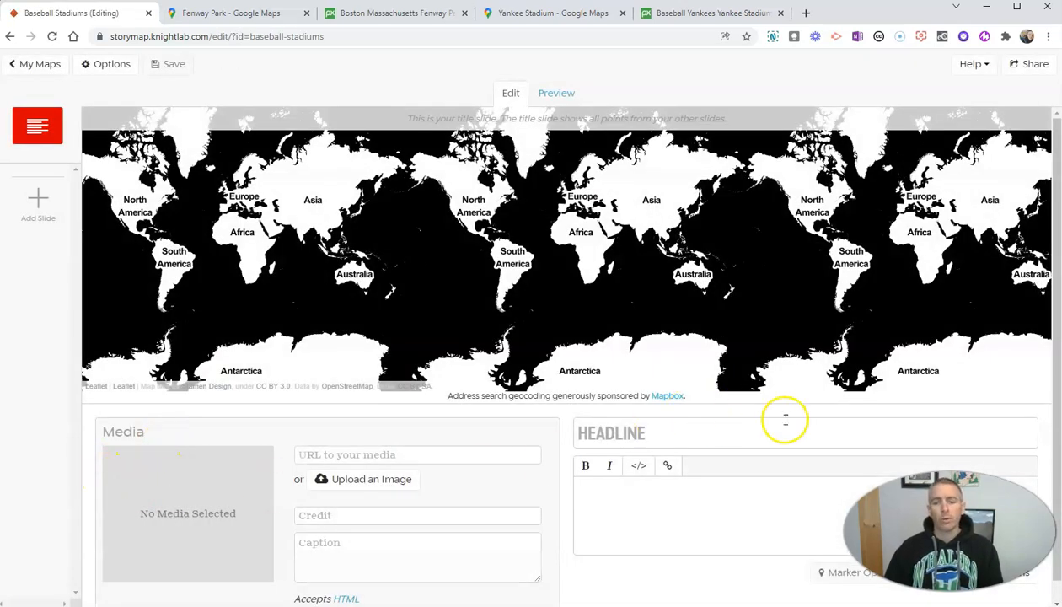
Give the title slide the headline "A Map of Major League Baseball Stadiums" and the description "Current major league stadiums.".
{"action": "scroll", "coordinate": [776, 426], "scroll_direction": "down", "scroll_amount": 1}
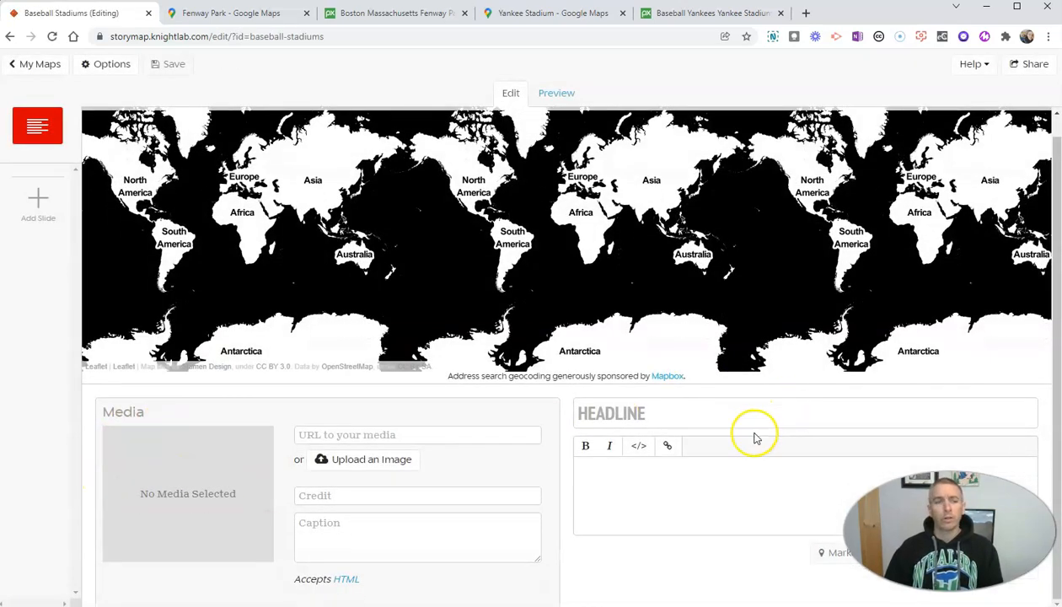
{"action": "left_click", "coordinate": [670, 421]}
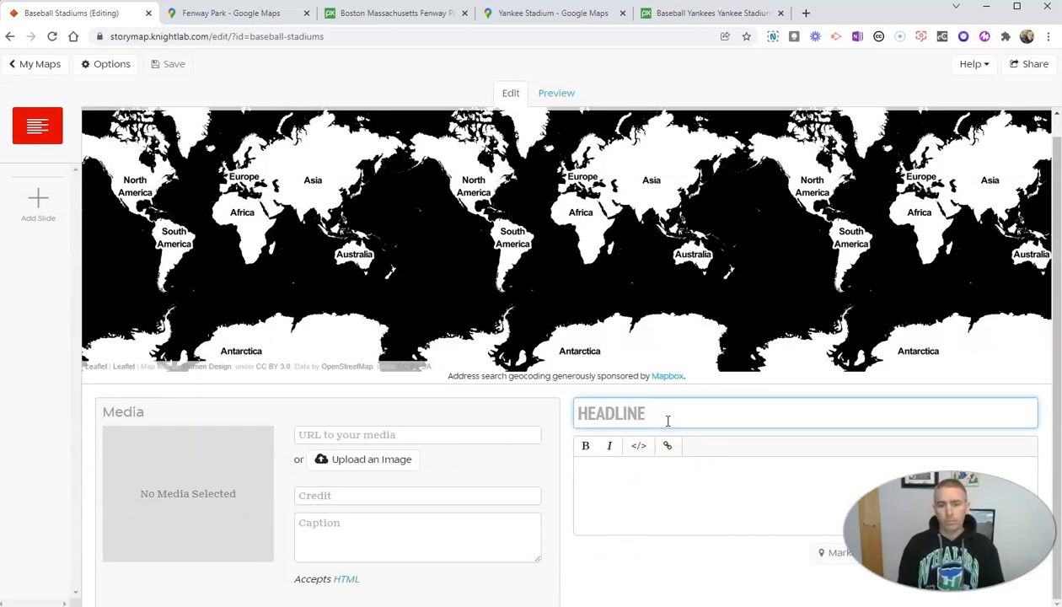
{"action": "type", "text": "A MAP OF MAJOR LEAGUE BASEBALL STADIUMS"}
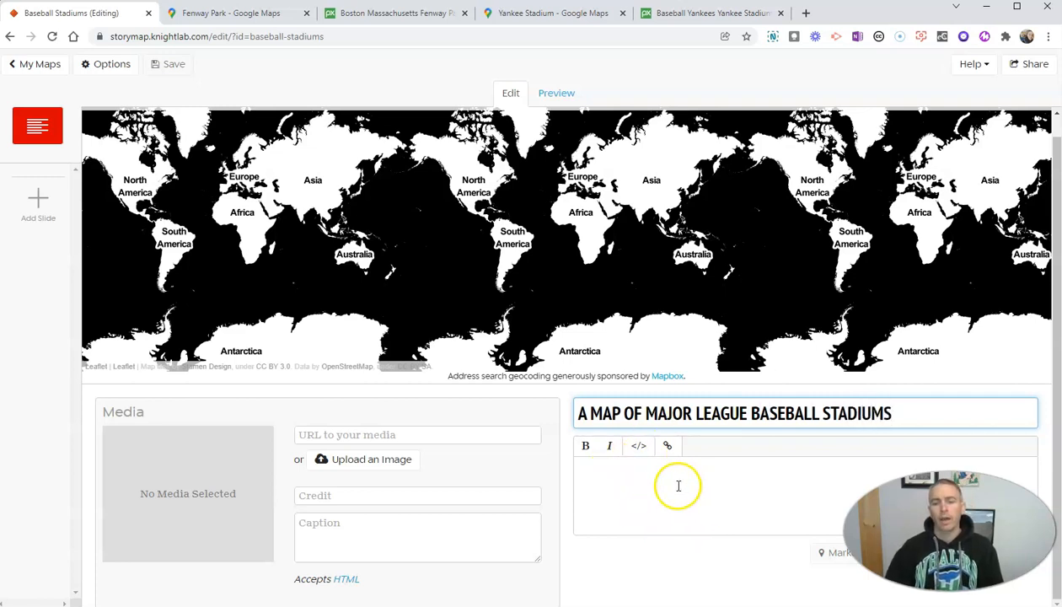
{"action": "left_click", "coordinate": [649, 485]}
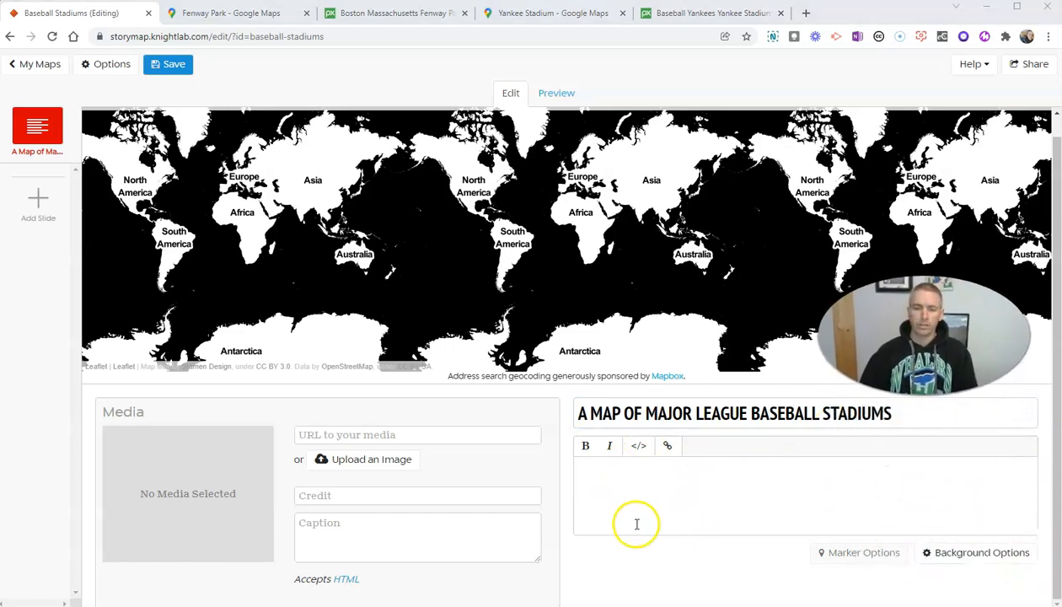
{"action": "type", "text": "Current major league stadiums."}
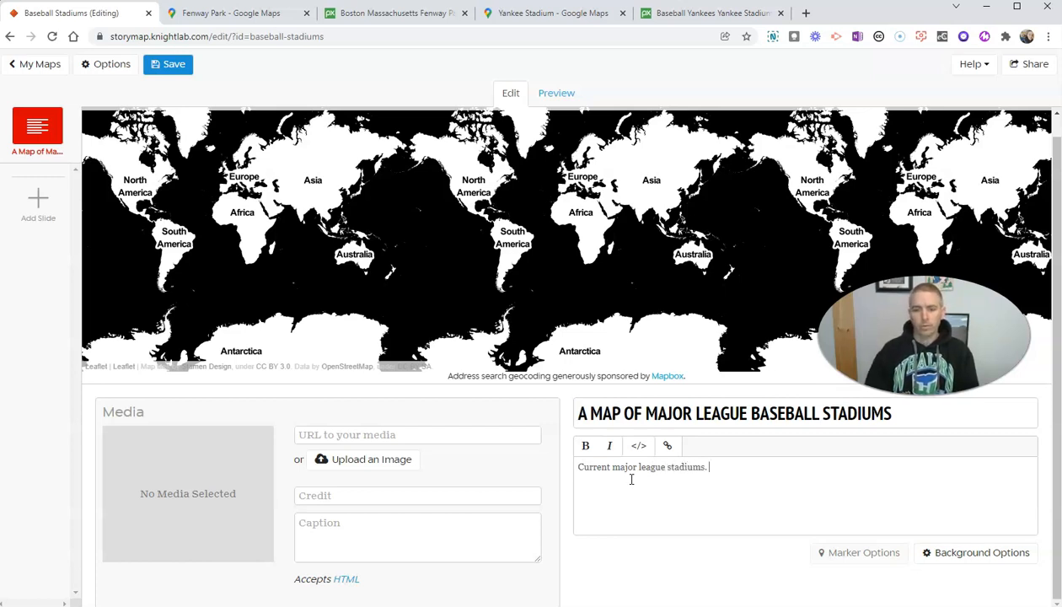
Upload boston-g64fc6786f_640.jpg from Downloads as the title slide's image and look at its source page on Pixabay.
{"action": "left_click", "coordinate": [339, 463]}
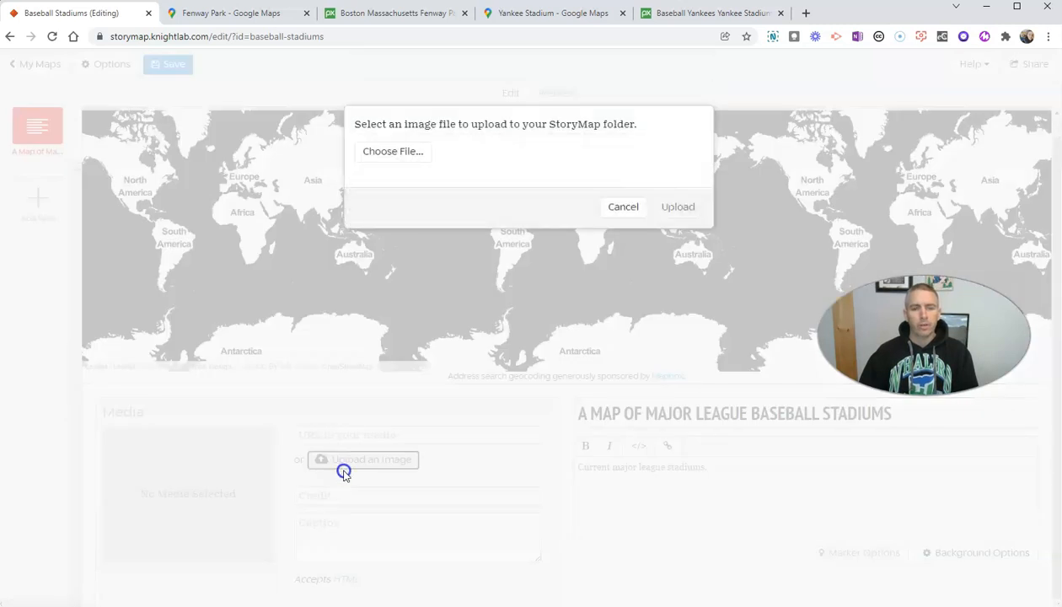
{"action": "left_click", "coordinate": [405, 153]}
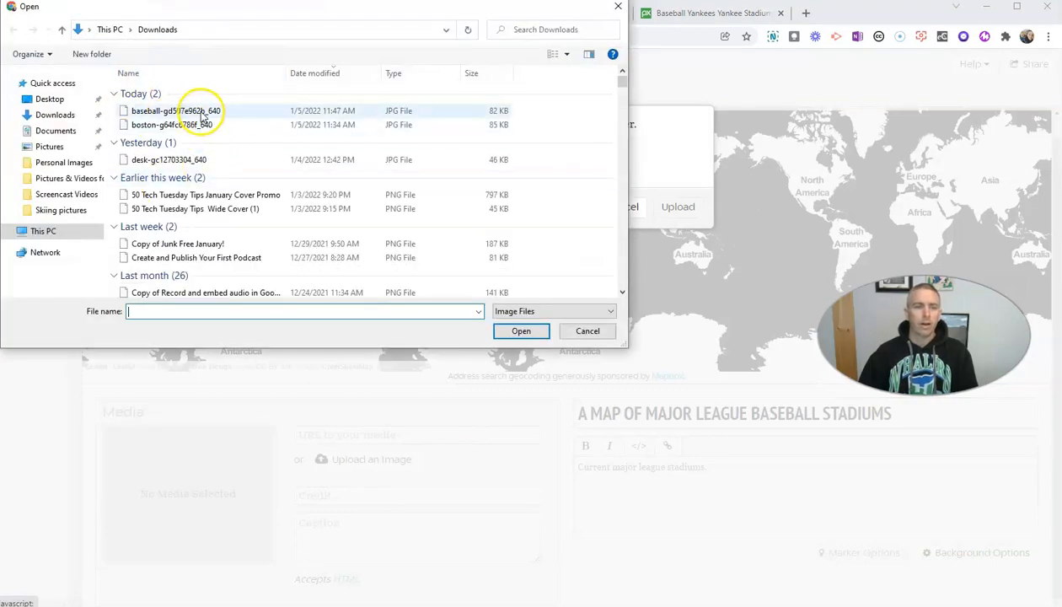
{"action": "left_click", "coordinate": [202, 124]}
{"action": "left_click", "coordinate": [537, 334]}
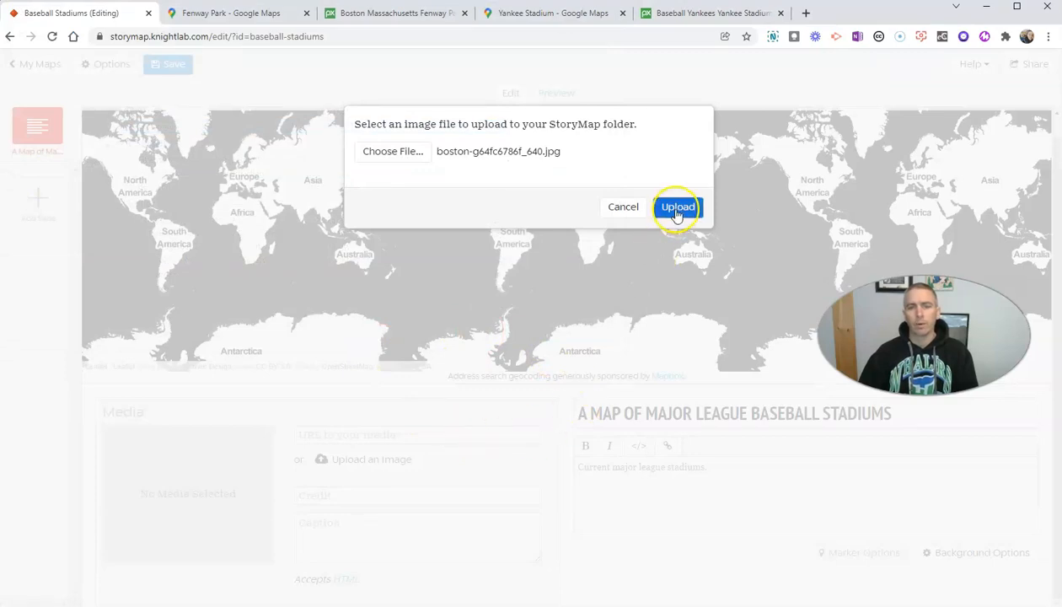
{"action": "left_click", "coordinate": [675, 209]}
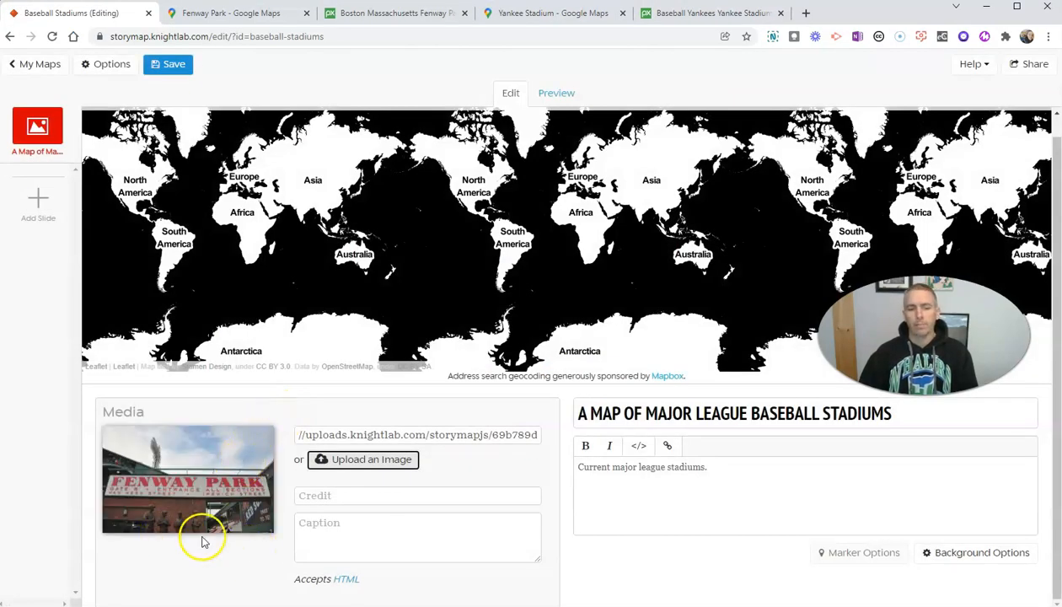
{"action": "left_click", "coordinate": [368, 15]}
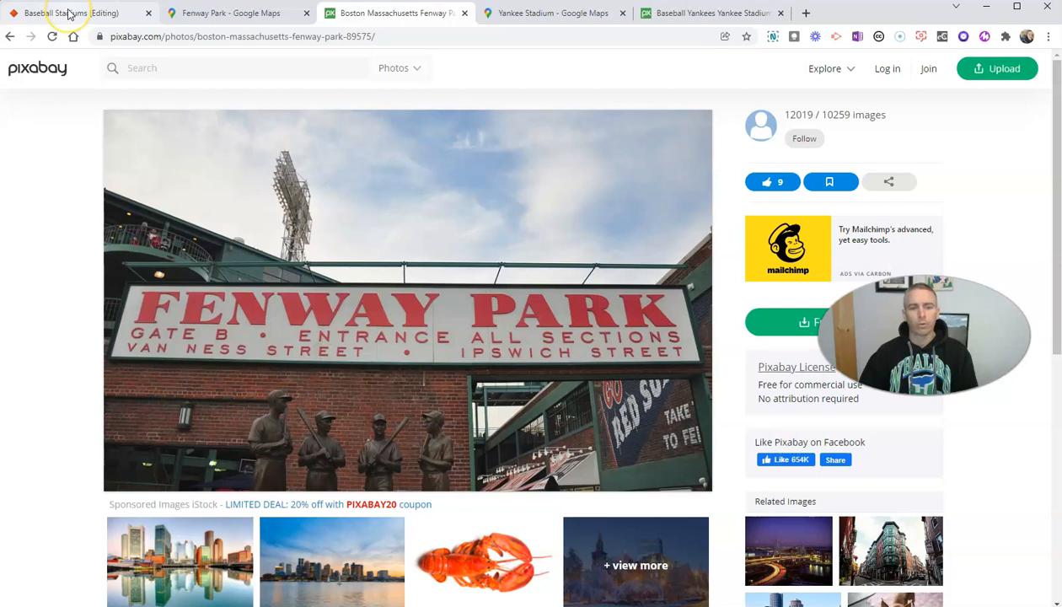
{"action": "left_click", "coordinate": [70, 14]}
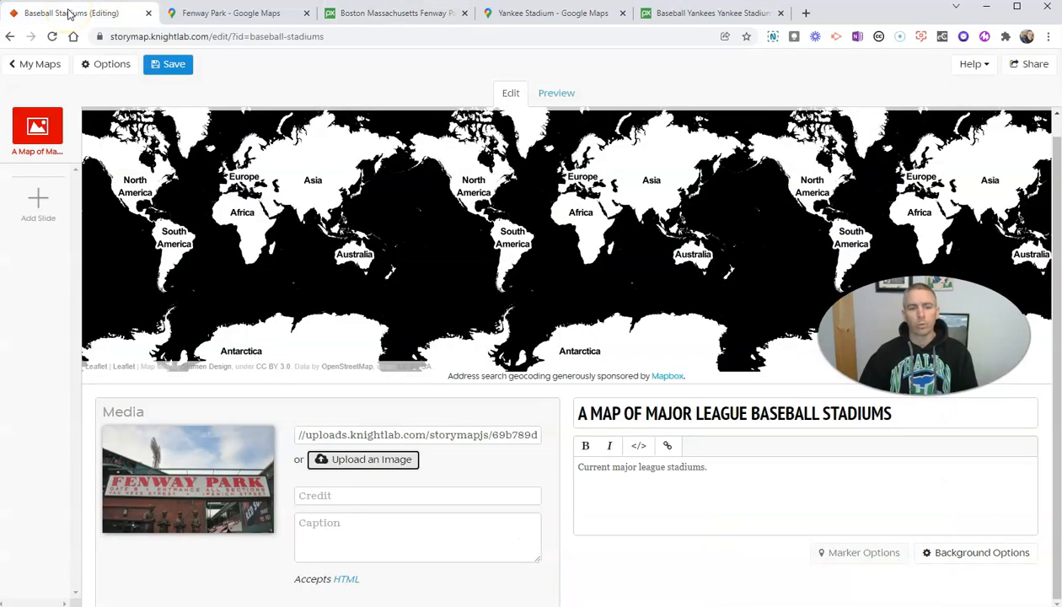
Add a slide with the headline "Fenway Park" and the description "This is where the Red Sox play.".
{"action": "left_click", "coordinate": [44, 203]}
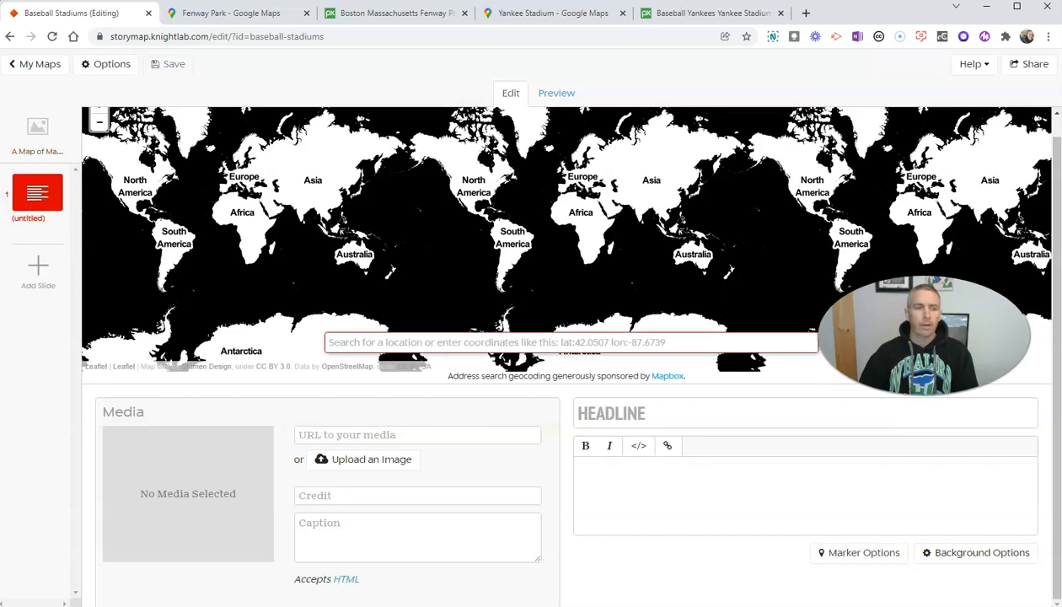
{"action": "left_click", "coordinate": [687, 414]}
{"action": "type", "text": "FENWAY PARK"}
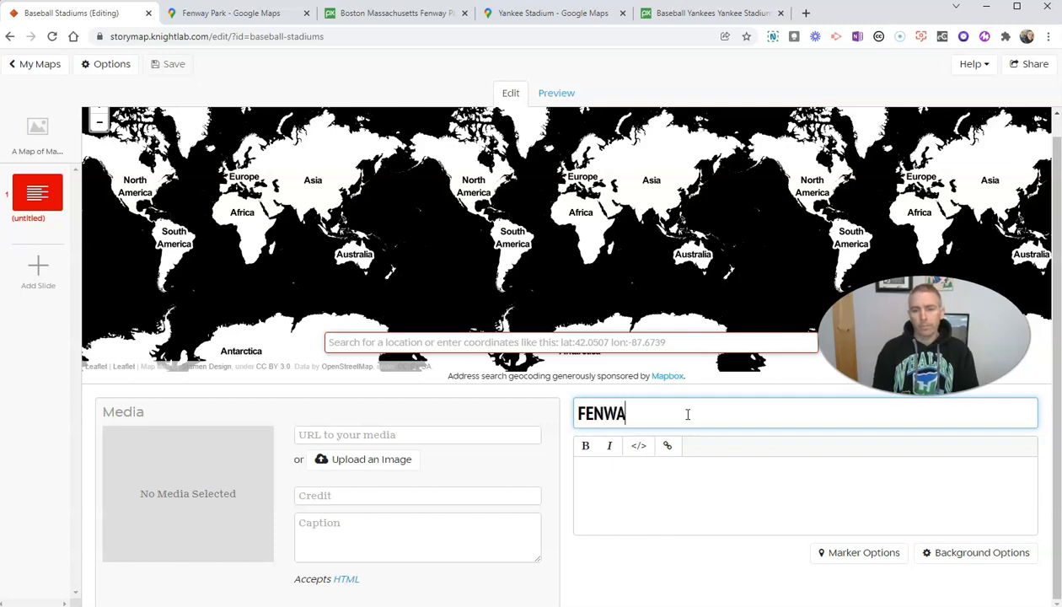
{"action": "left_click", "coordinate": [708, 479]}
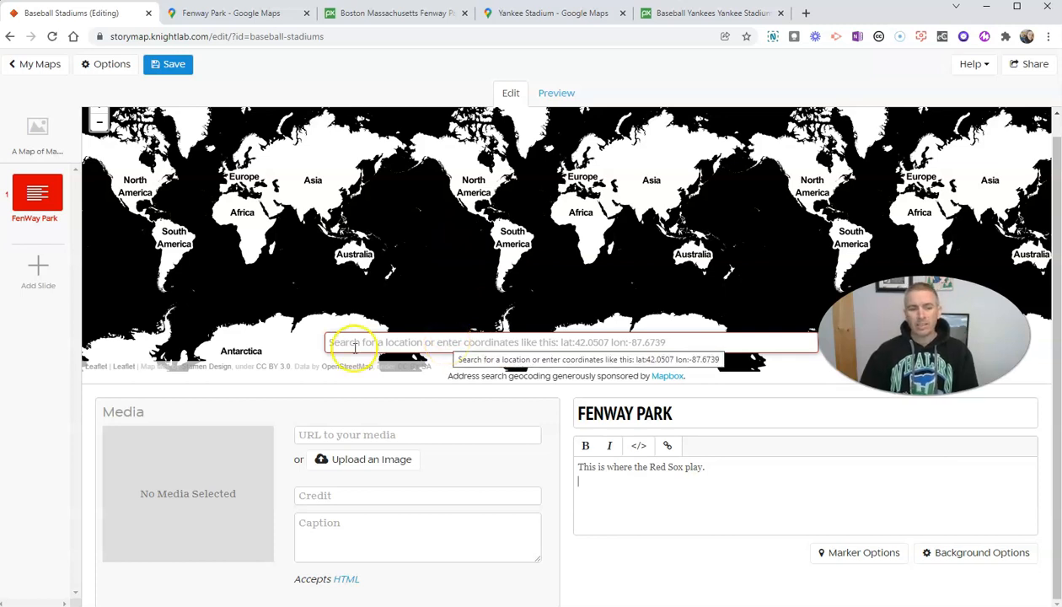
Check Fenway Park's address in Google Maps and set the slide's map location to the Jersey Street, Boston address.
{"action": "left_click", "coordinate": [414, 343]}
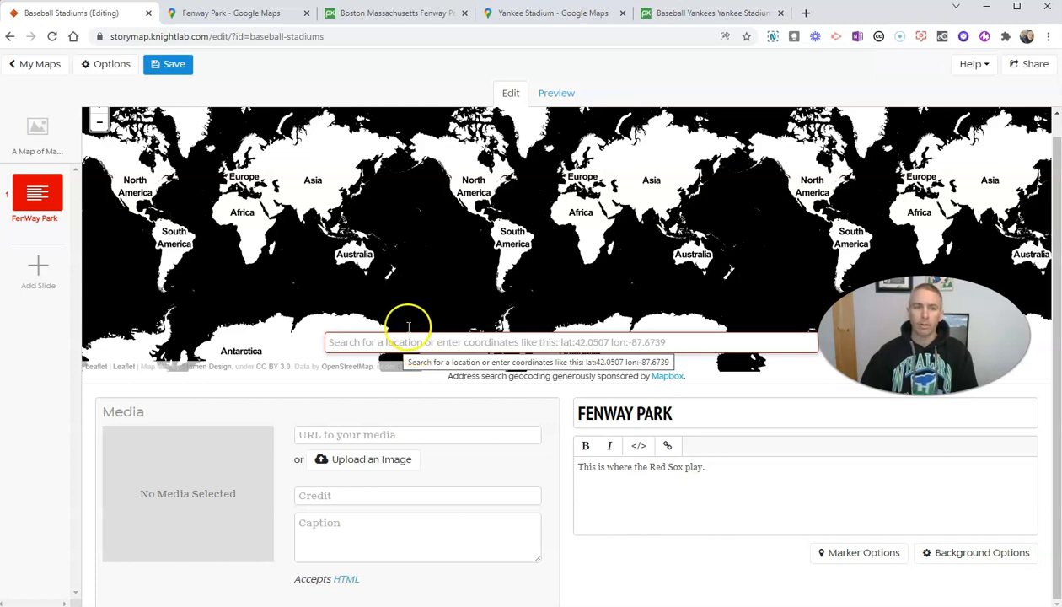
{"action": "left_click", "coordinate": [249, 19]}
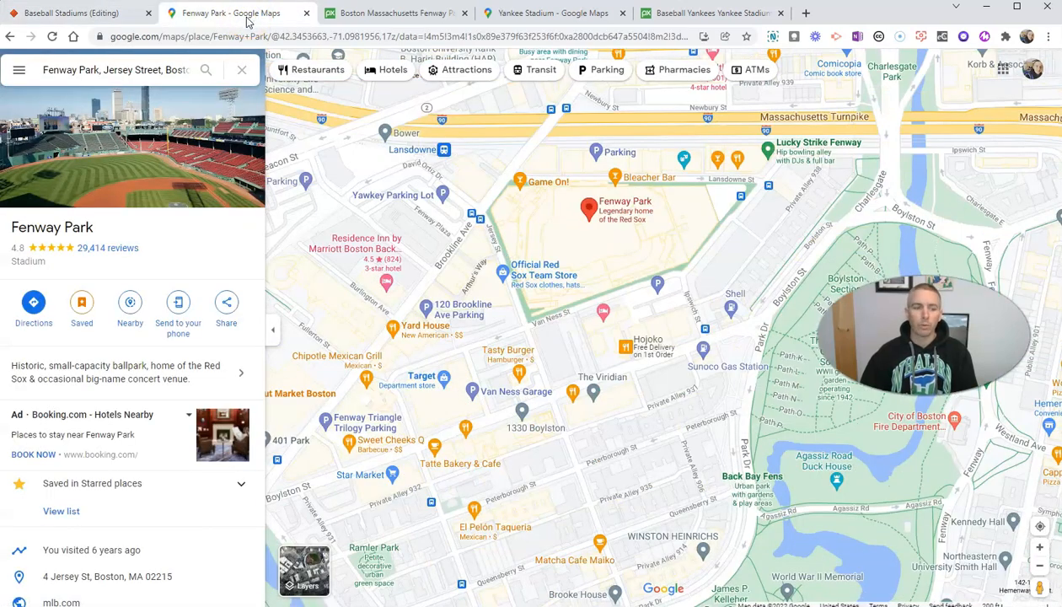
{"action": "left_click", "coordinate": [82, 13]}
{"action": "left_click", "coordinate": [384, 342]}
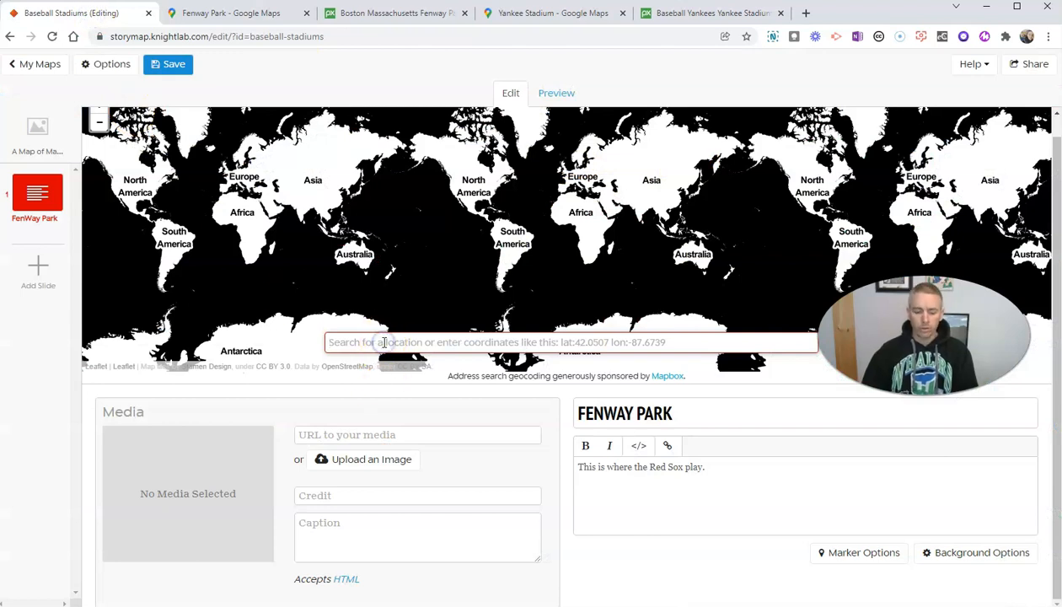
{"action": "type", "text": "4"}
{"action": "type", "text": " Jerse"}
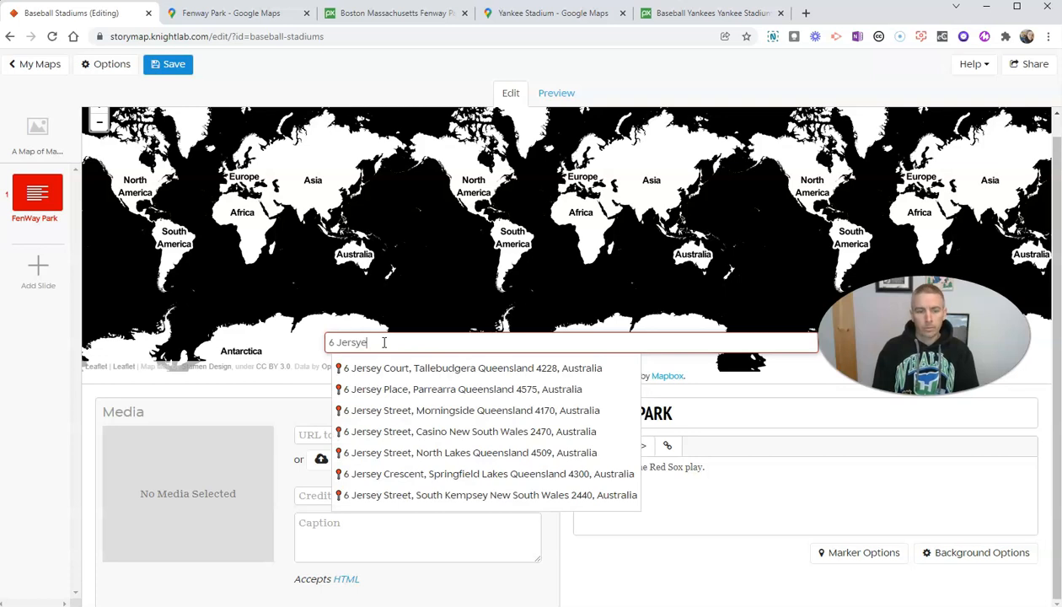
{"action": "type", "text": "y St"}
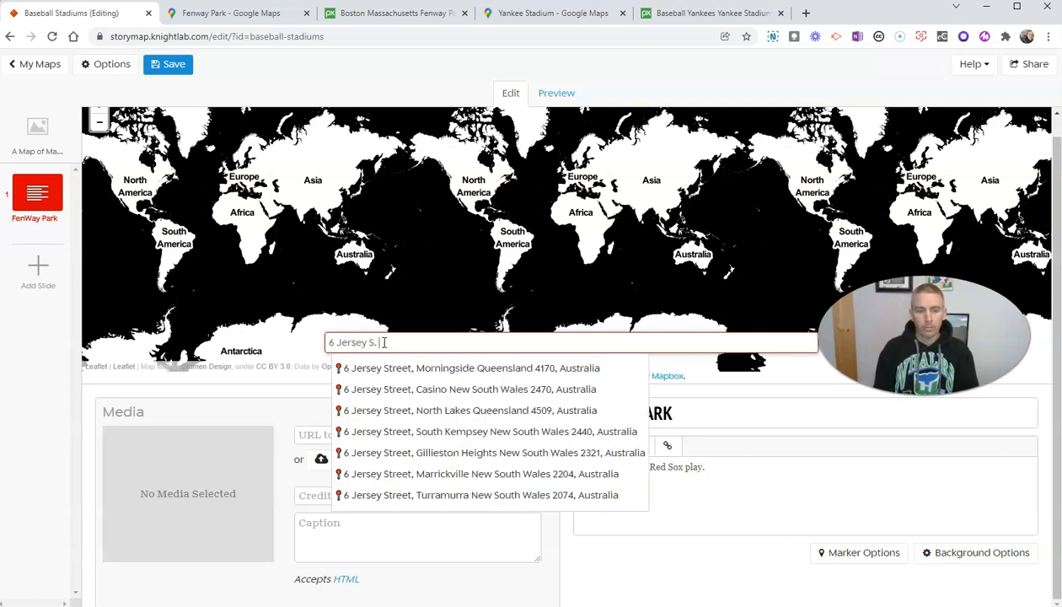
{"action": "type", "text": ". "}
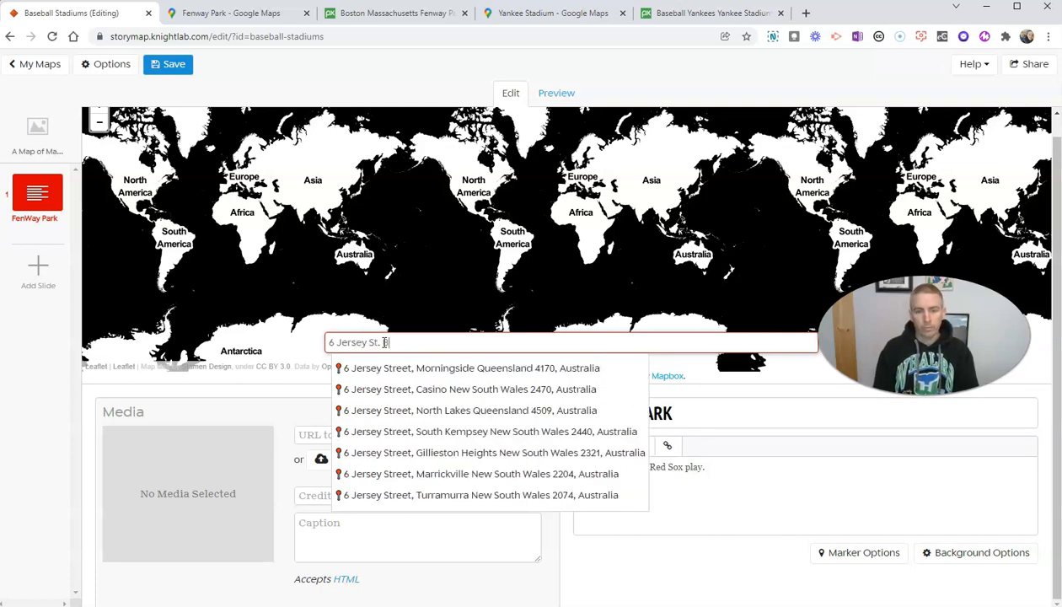
{"action": "type", "text": "Boston"}
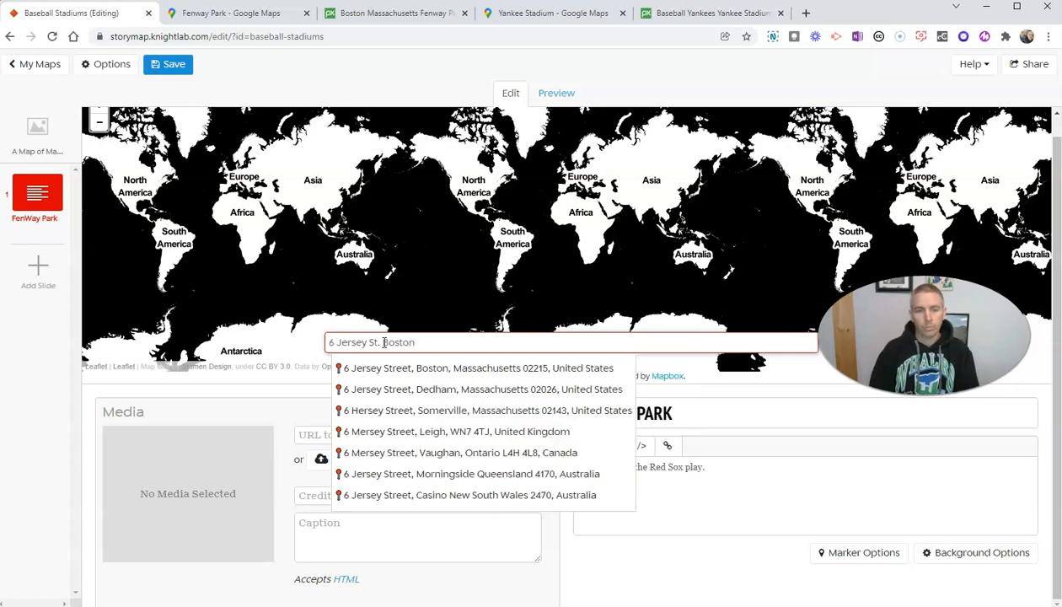
{"action": "left_click", "coordinate": [408, 370]}
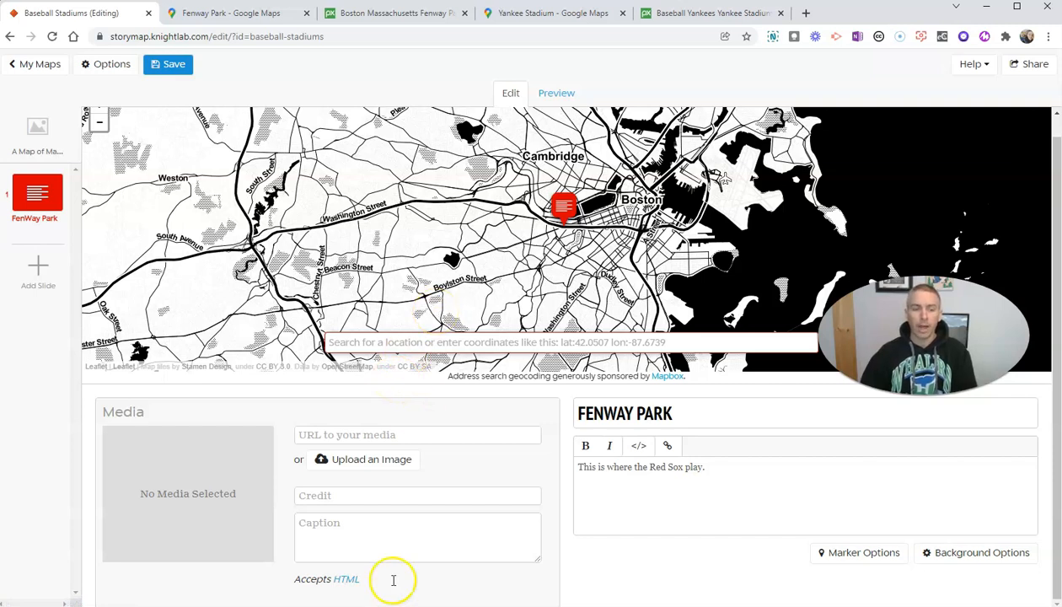
Upload boston-g64fc6786f_640.jpg from Downloads as the Fenway Park slide's image, saving the file as "Fenway Park 2".
{"action": "left_click", "coordinate": [354, 462]}
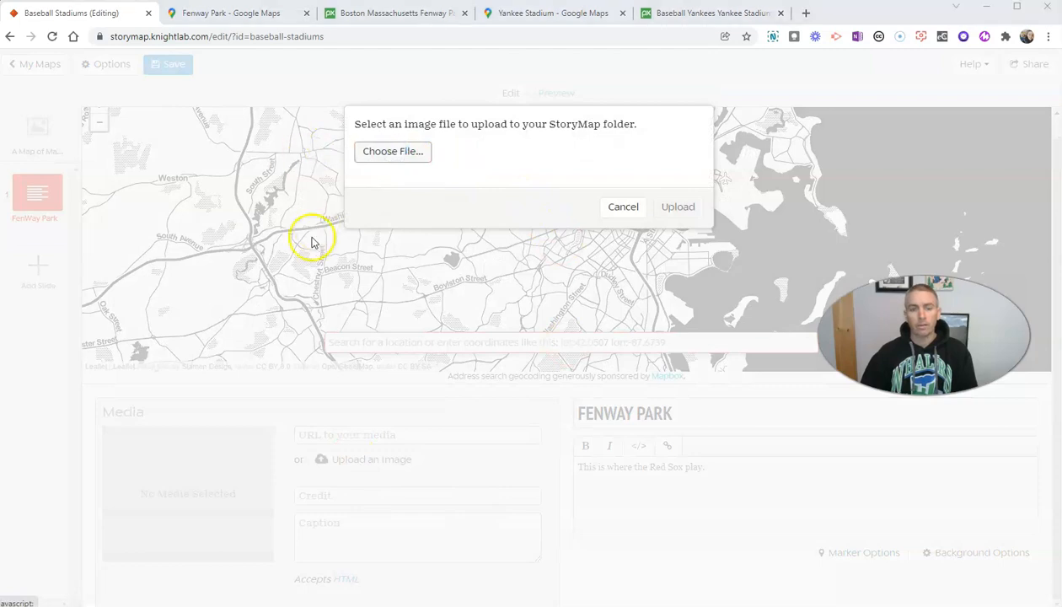
{"action": "left_click", "coordinate": [178, 125]}
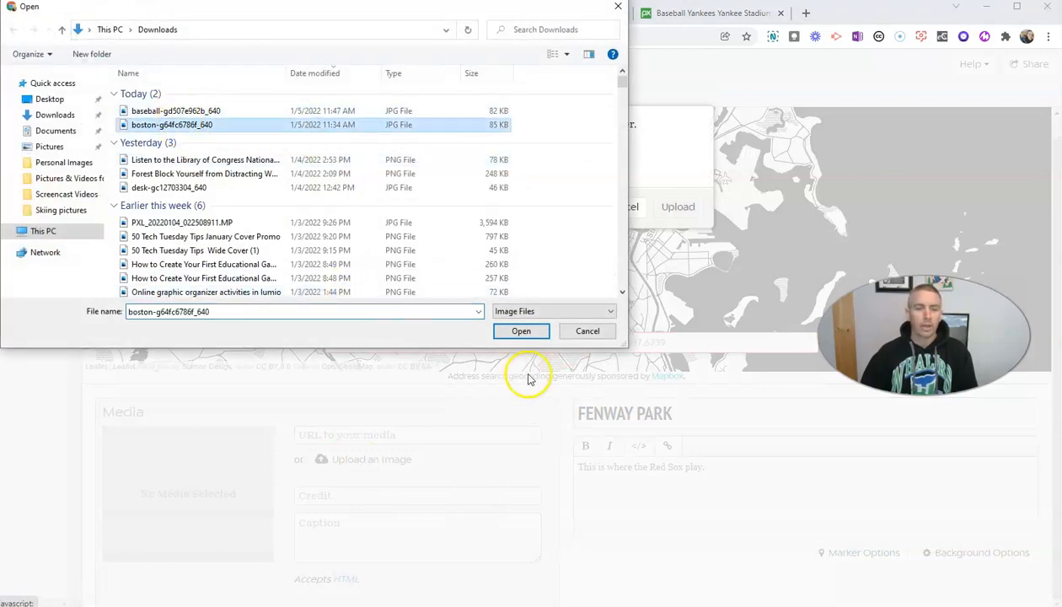
{"action": "left_click", "coordinate": [540, 331]}
{"action": "left_click", "coordinate": [679, 279]}
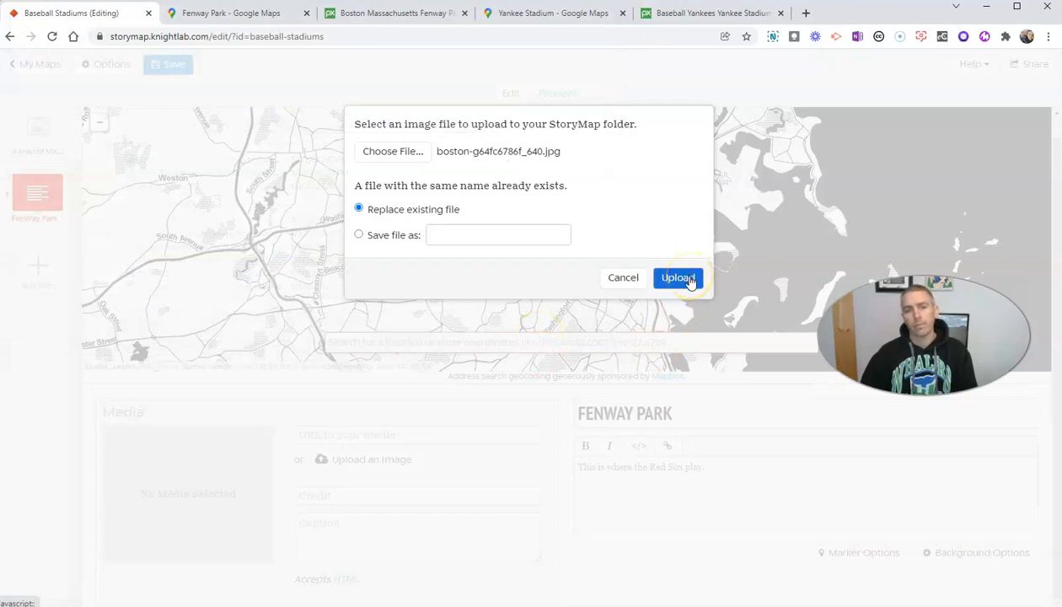
{"action": "left_click", "coordinate": [359, 235]}
{"action": "left_click", "coordinate": [481, 238]}
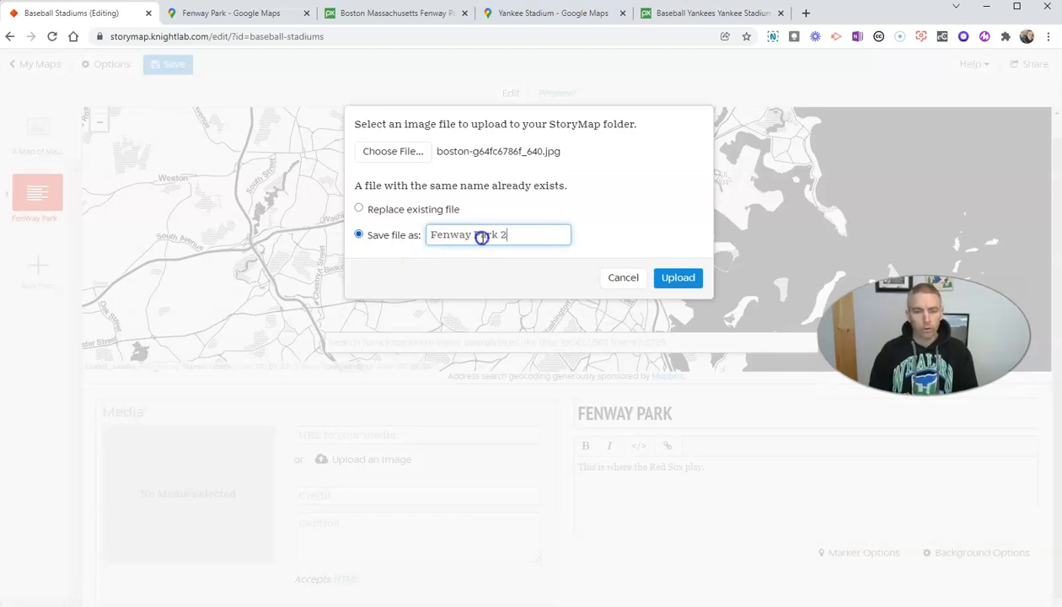
{"action": "left_click", "coordinate": [681, 280]}
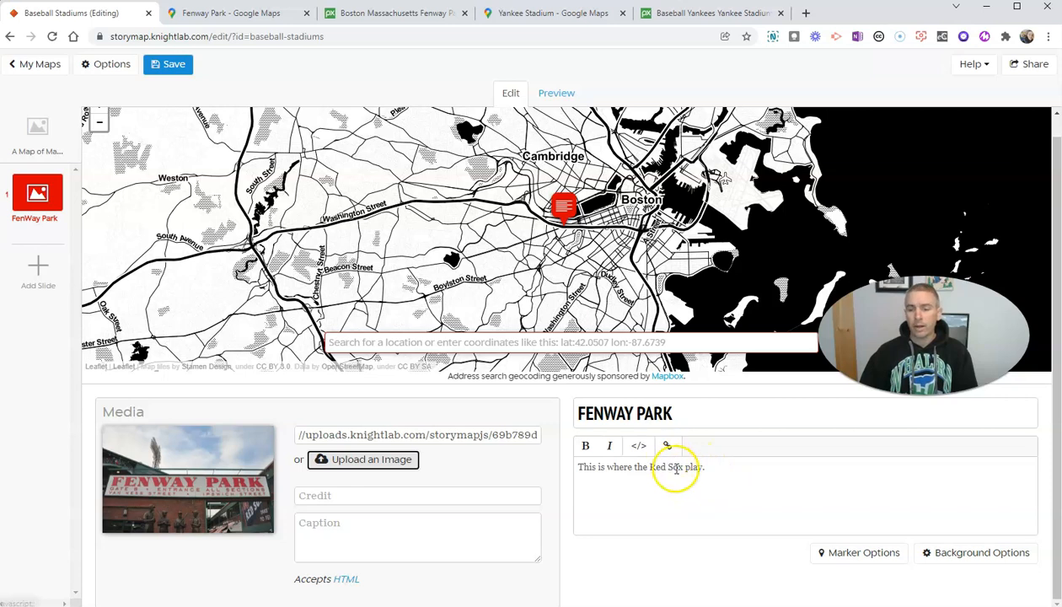
Start a new description line, switch to Google Maps, open Street View facing Fenway Park from Jersey Street and copy the share link.
{"action": "left_click", "coordinate": [716, 473]}
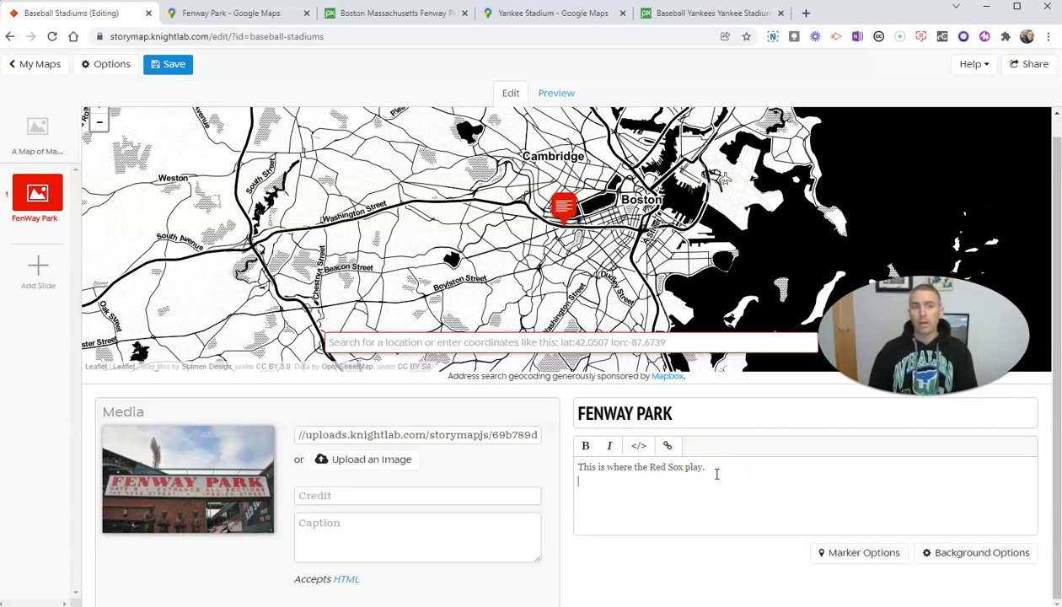
{"action": "left_click", "coordinate": [226, 15]}
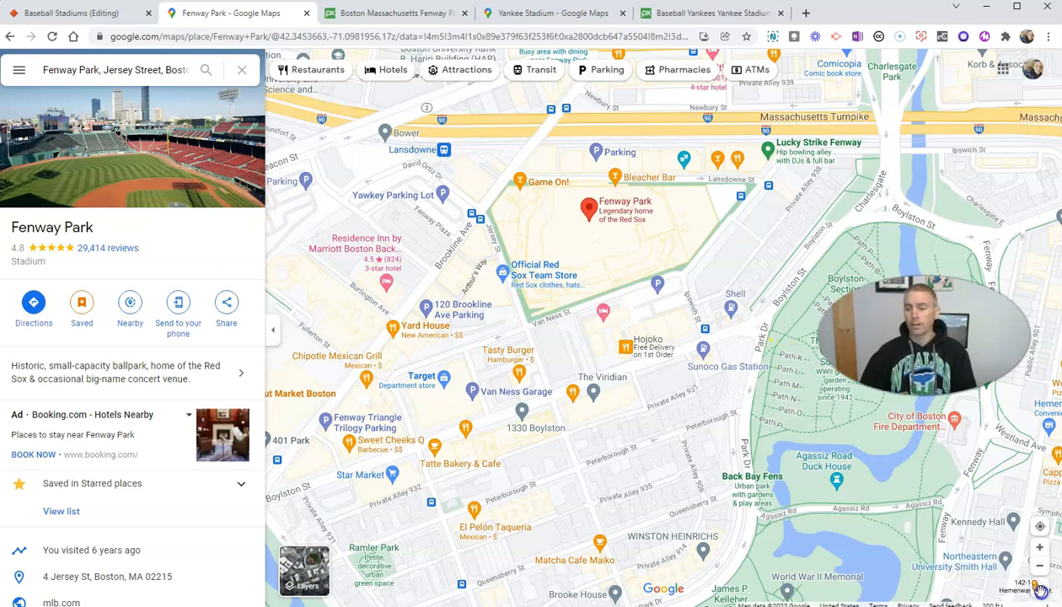
{"action": "left_click_drag", "start_coordinate": [1039, 590], "coordinate": [524, 342]}
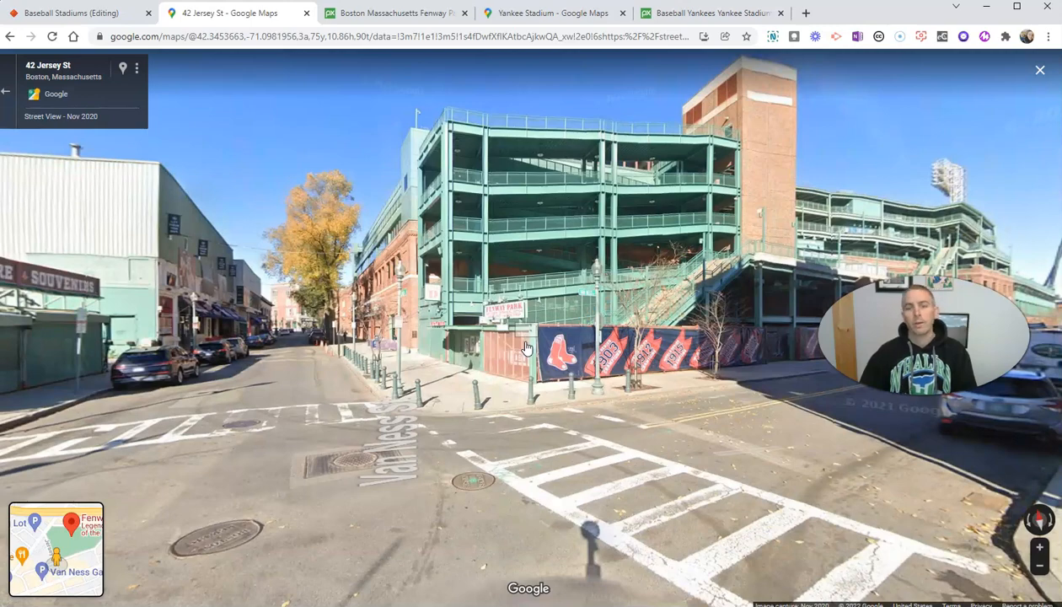
{"action": "left_click", "coordinate": [350, 338]}
{"action": "left_click_drag", "start_coordinate": [433, 336], "coordinate": [189, 340]}
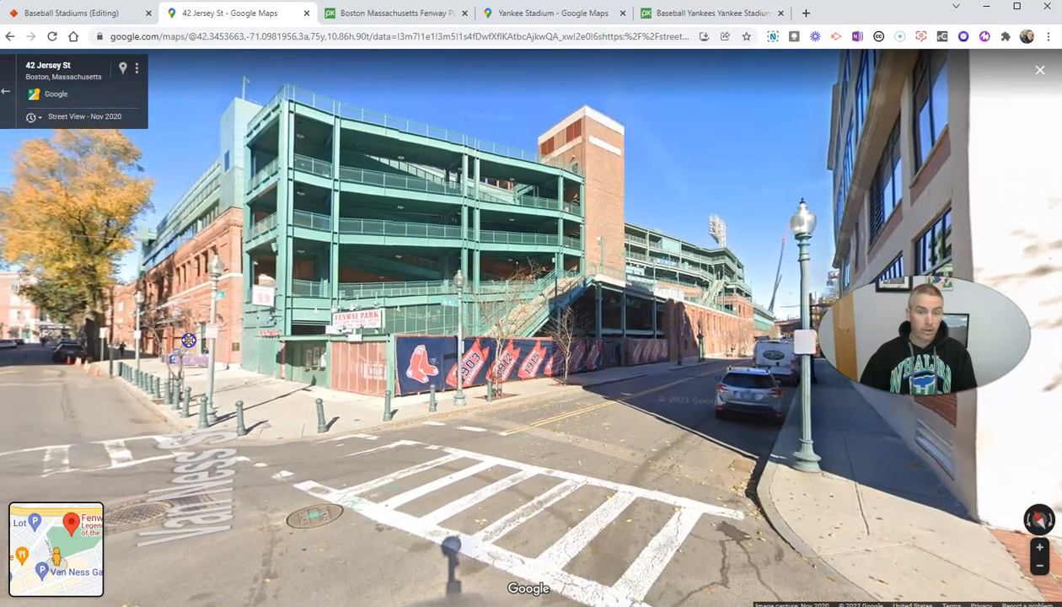
{"action": "left_click", "coordinate": [139, 68]}
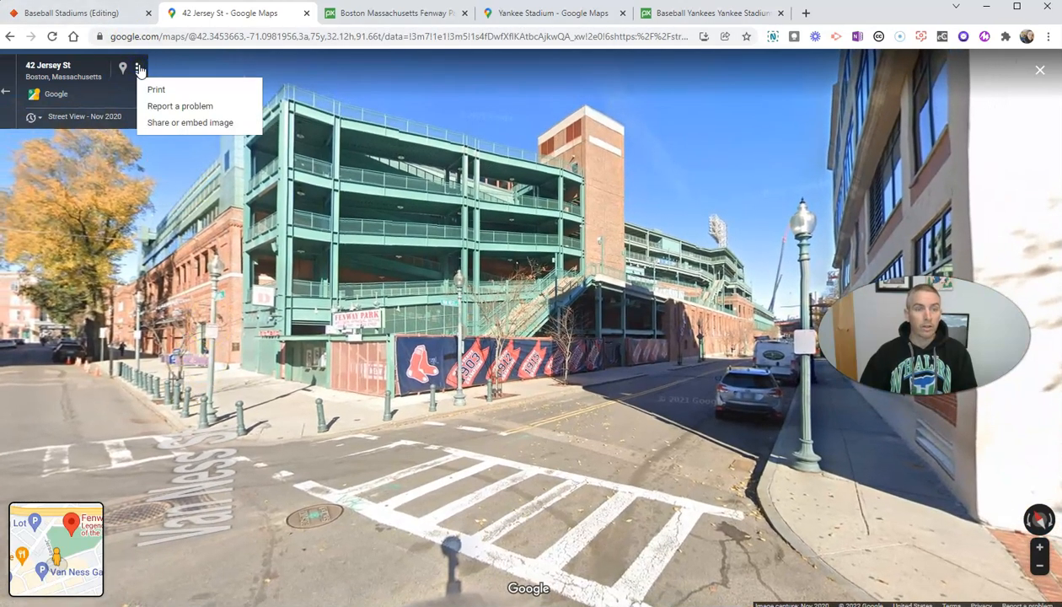
{"action": "left_click", "coordinate": [175, 125]}
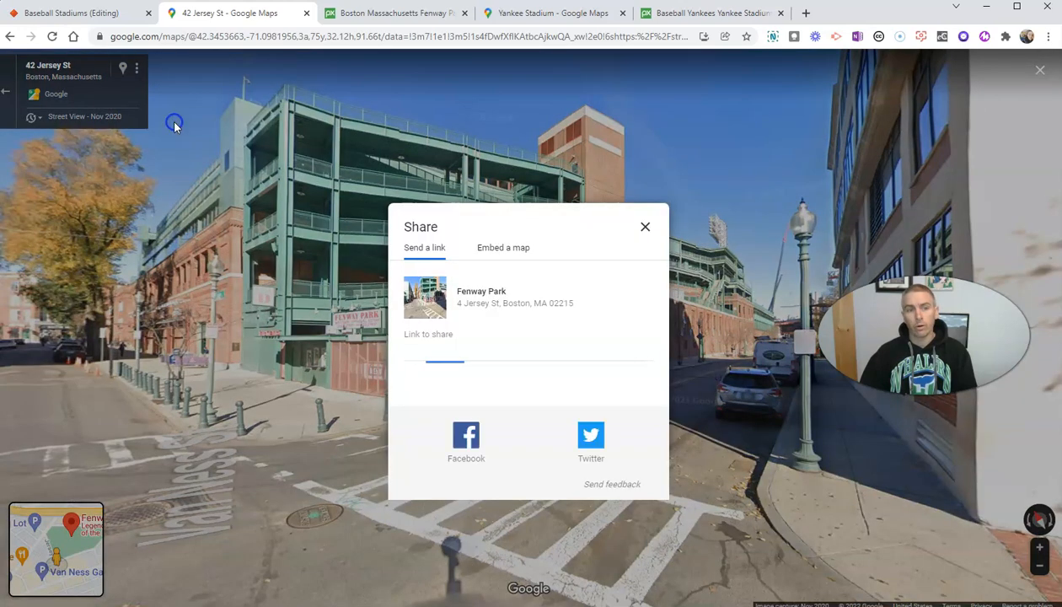
{"action": "left_click", "coordinate": [649, 357]}
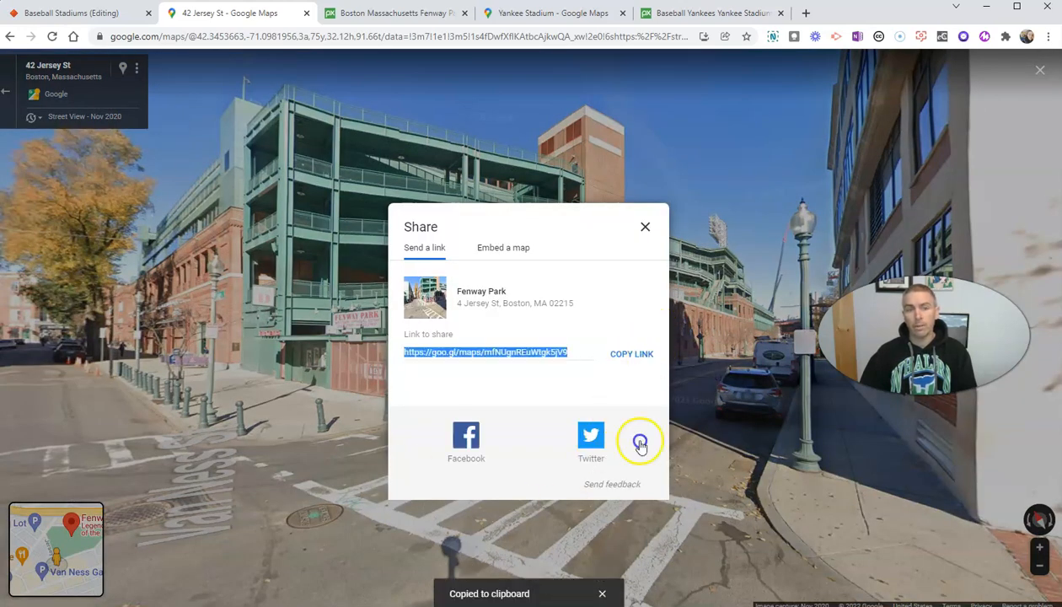
Add "Click here to explore the area." to the Fenway Park description in StoryMap and link "Click here" to the copied Street View address.
{"action": "left_click", "coordinate": [84, 15]}
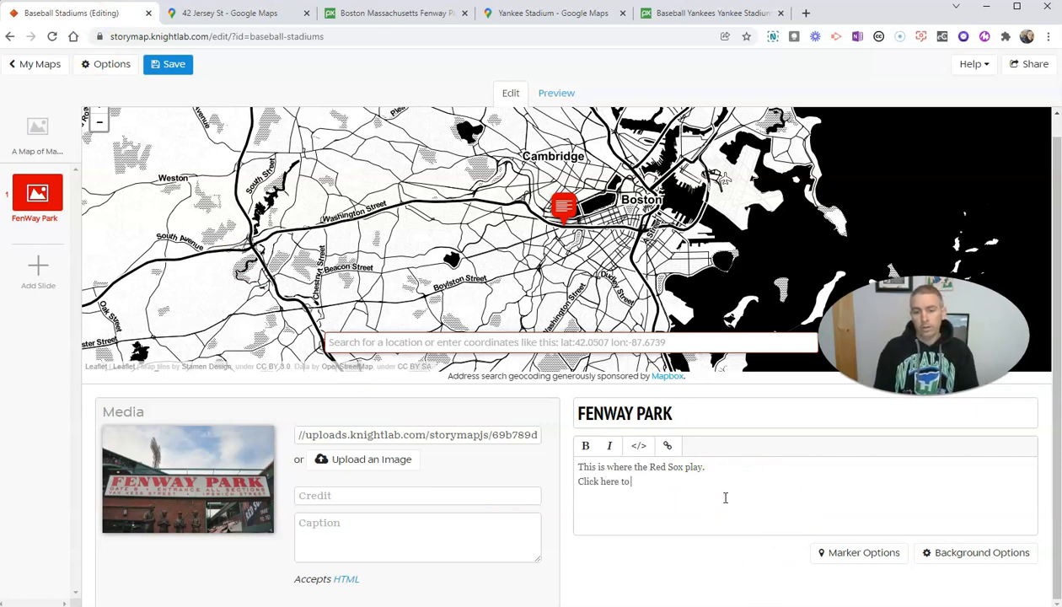
{"action": "left_click", "coordinate": [579, 482]}
{"action": "left_click_drag", "start_coordinate": [579, 482], "coordinate": [622, 483]}
{"action": "left_click", "coordinate": [667, 445]}
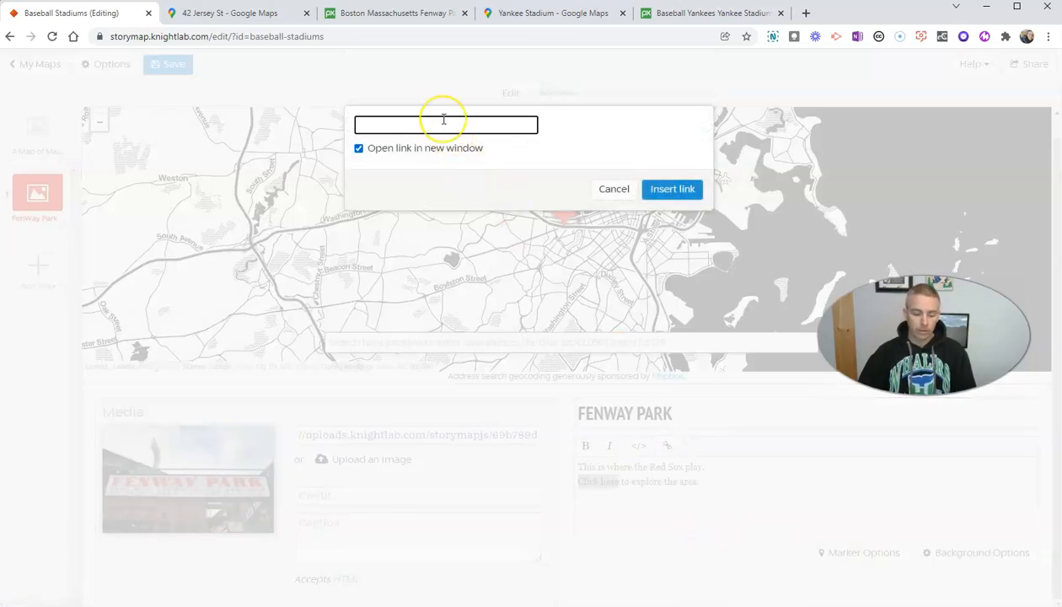
{"action": "type", "text": "https://goo.gl/maps/mfNUgnREuWtgk5jV9"}
{"action": "left_click", "coordinate": [672, 189]}
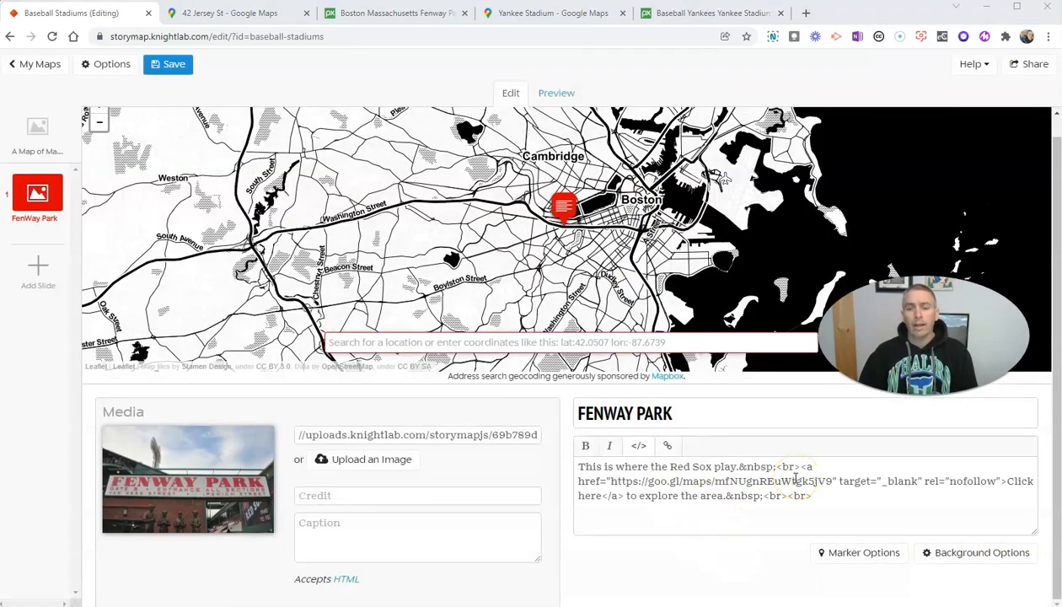
{"action": "left_click", "coordinate": [639, 446]}
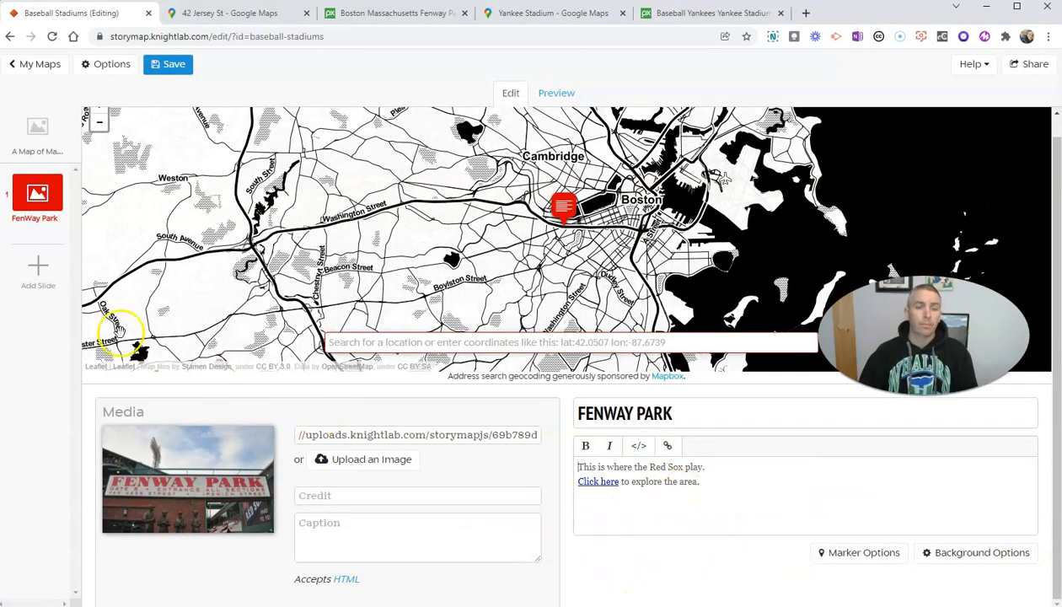
Add a slide headlined "Yankee Stadium" with the text "This is where the Yankees play. This is where they lost the 2004 ALCS to the Red Sox.".
{"action": "left_click", "coordinate": [38, 268]}
{"action": "left_click", "coordinate": [388, 436]}
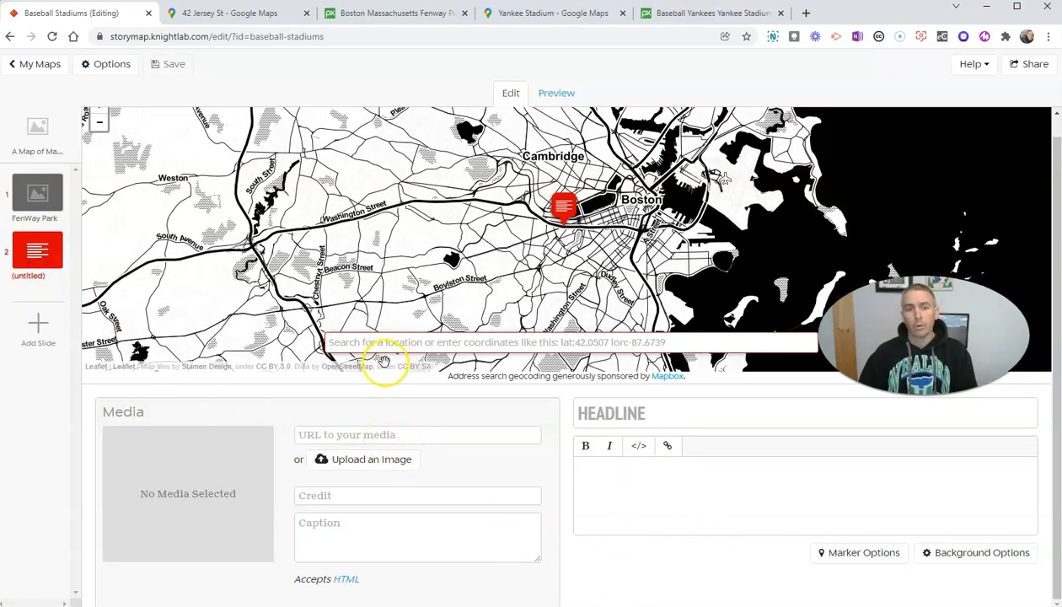
{"action": "left_click", "coordinate": [653, 415]}
{"action": "type", "text": "YANKEE STADIUM"}
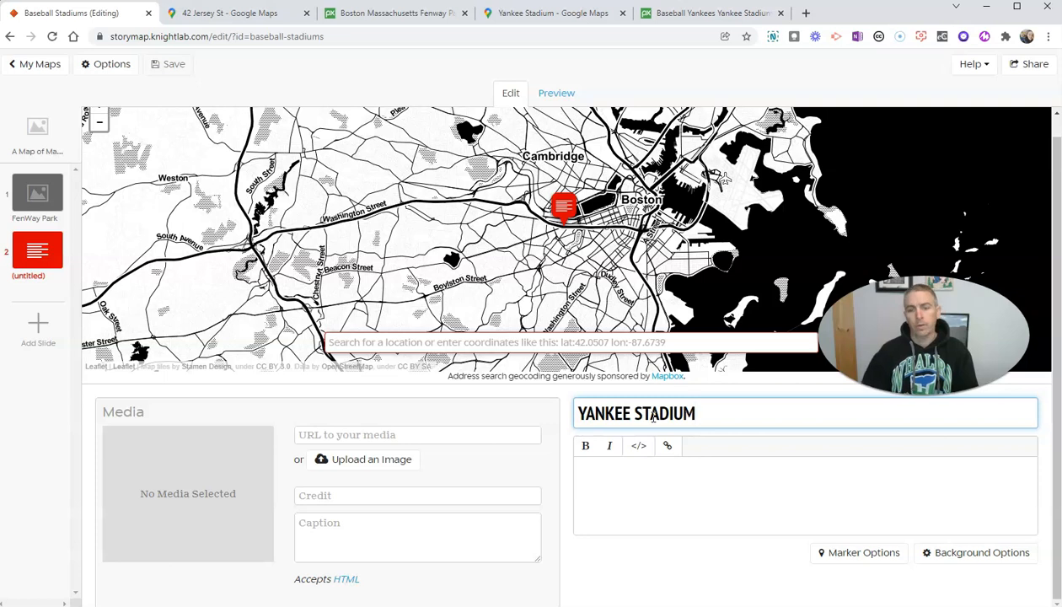
{"action": "left_click", "coordinate": [647, 479]}
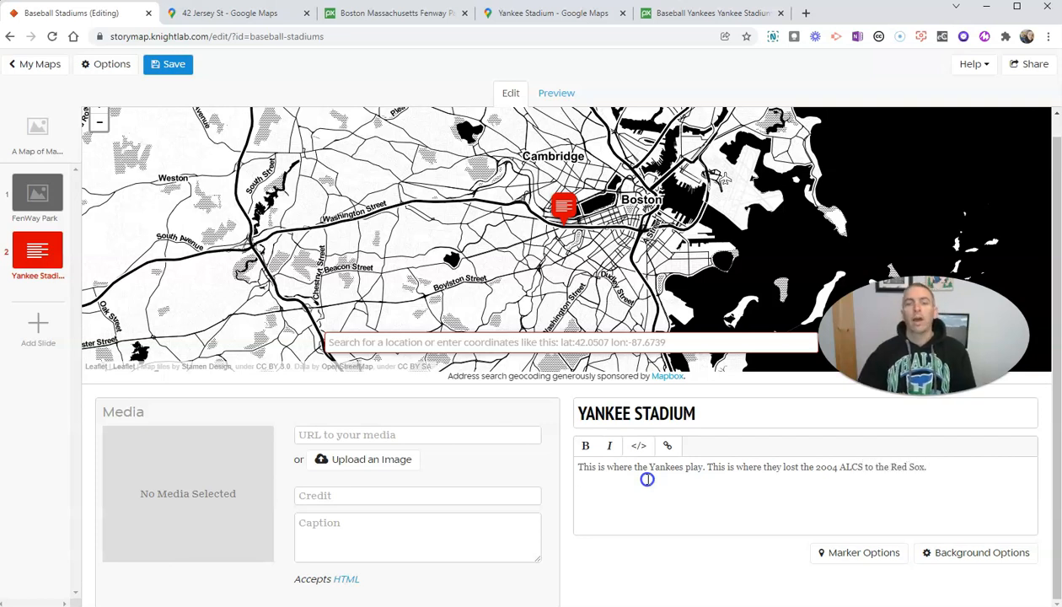
Switch to Google Maps, open Street View outside Yankee Stadium, frame the stadium's facade and copy the view's share link.
{"action": "left_click", "coordinate": [536, 14]}
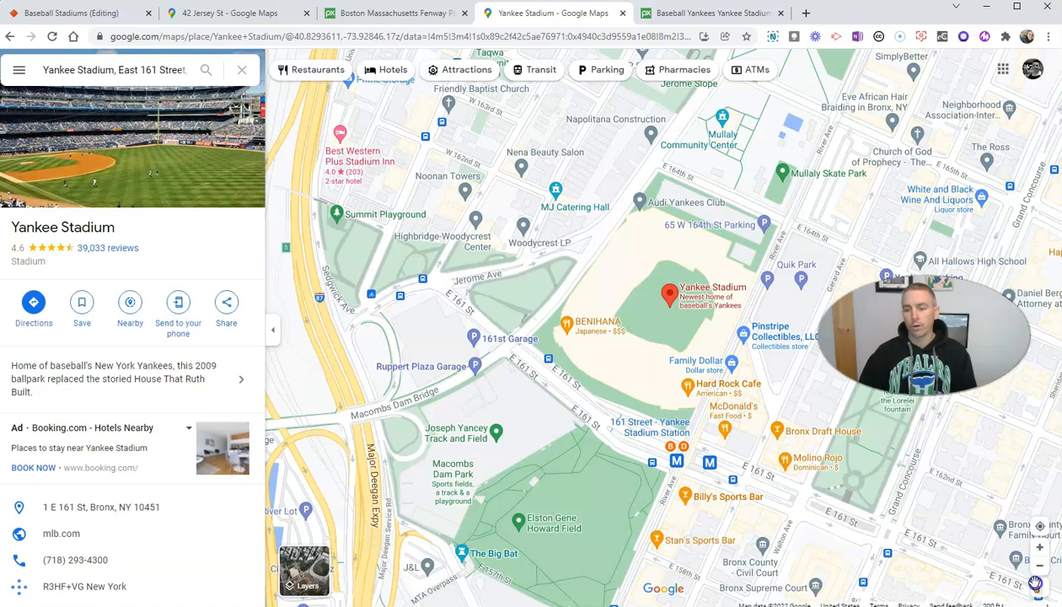
{"action": "left_click_drag", "start_coordinate": [1037, 590], "coordinate": [544, 281]}
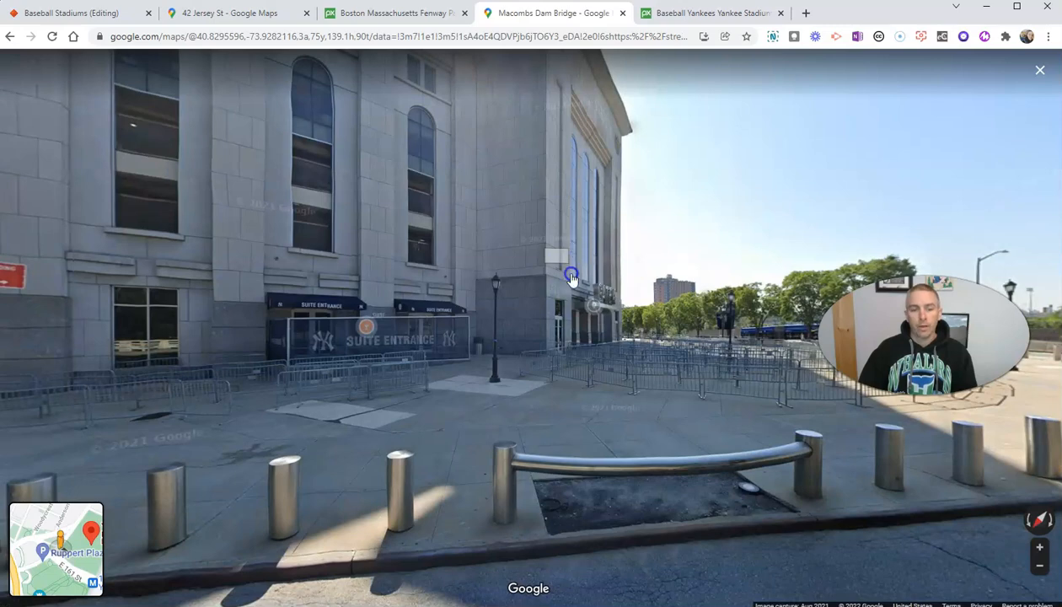
{"action": "left_click", "coordinate": [562, 274]}
{"action": "left_click_drag", "start_coordinate": [529, 417], "coordinate": [624, 433]}
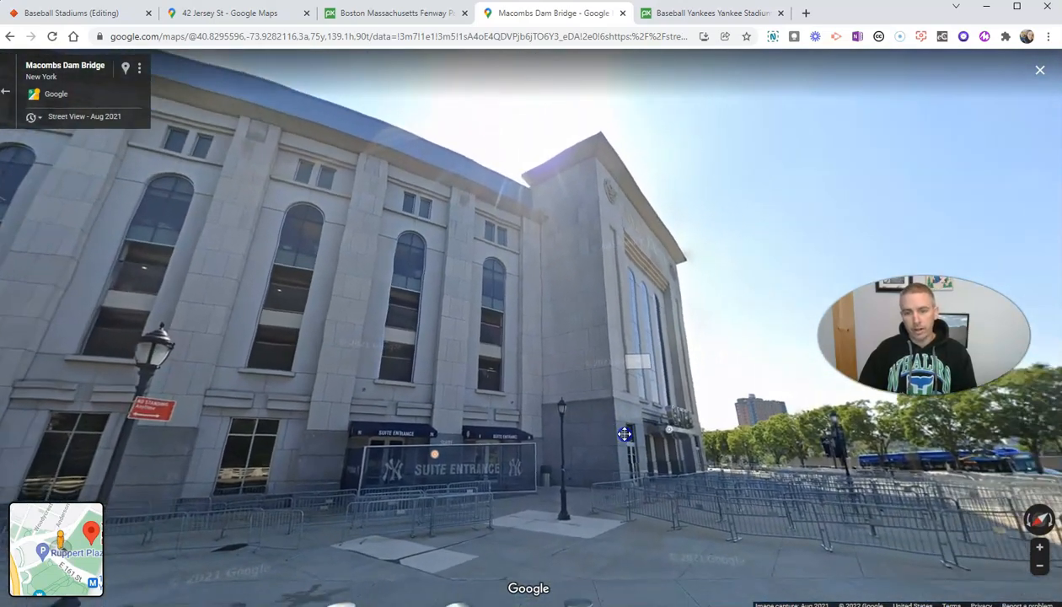
{"action": "left_click", "coordinate": [142, 73]}
{"action": "left_click", "coordinate": [162, 123]}
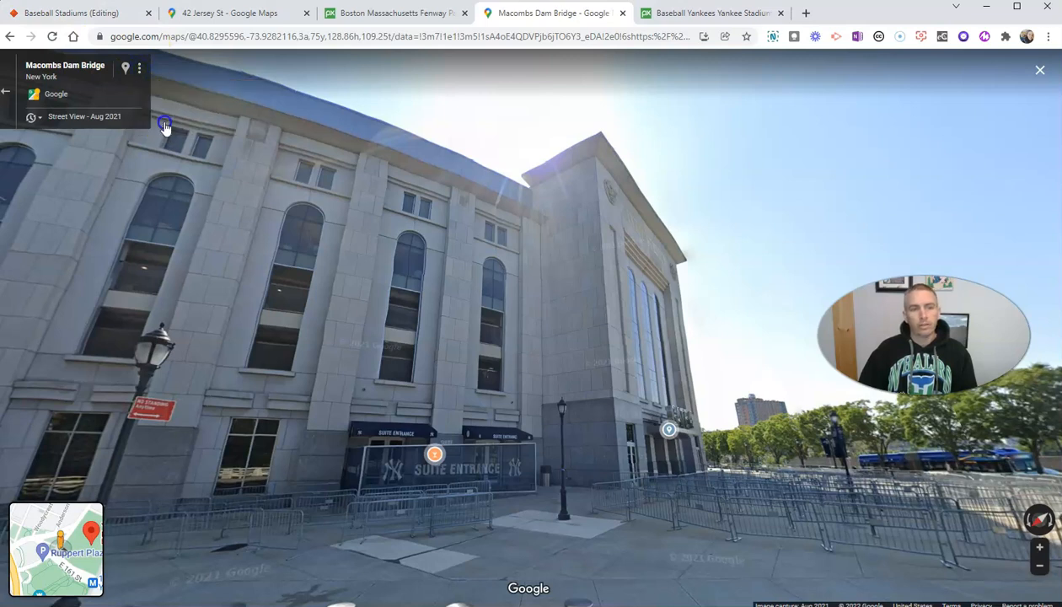
{"action": "left_click", "coordinate": [633, 356]}
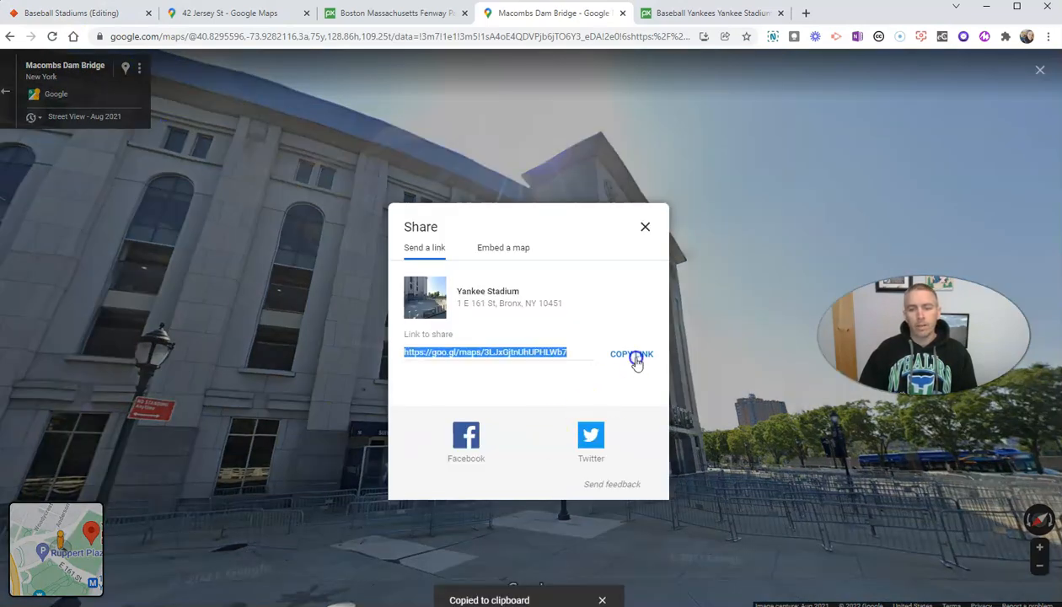
Add "Click here to explore outside of Yankee Stadium." to the slide's description in StoryMap and link "Click here" to the copied Street View address.
{"action": "left_click", "coordinate": [85, 16]}
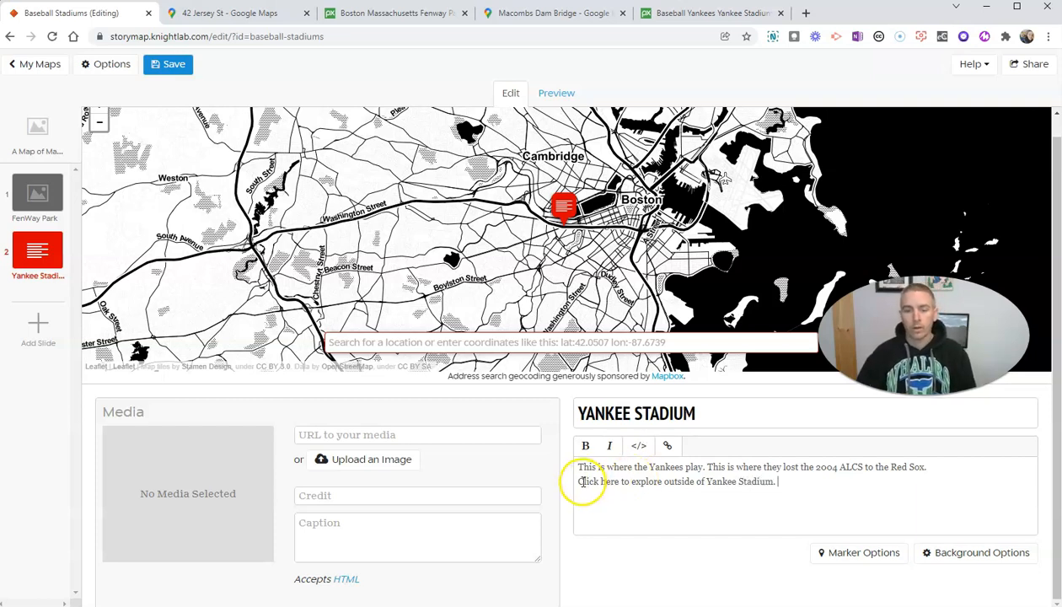
{"action": "left_click_drag", "start_coordinate": [579, 481], "coordinate": [618, 484]}
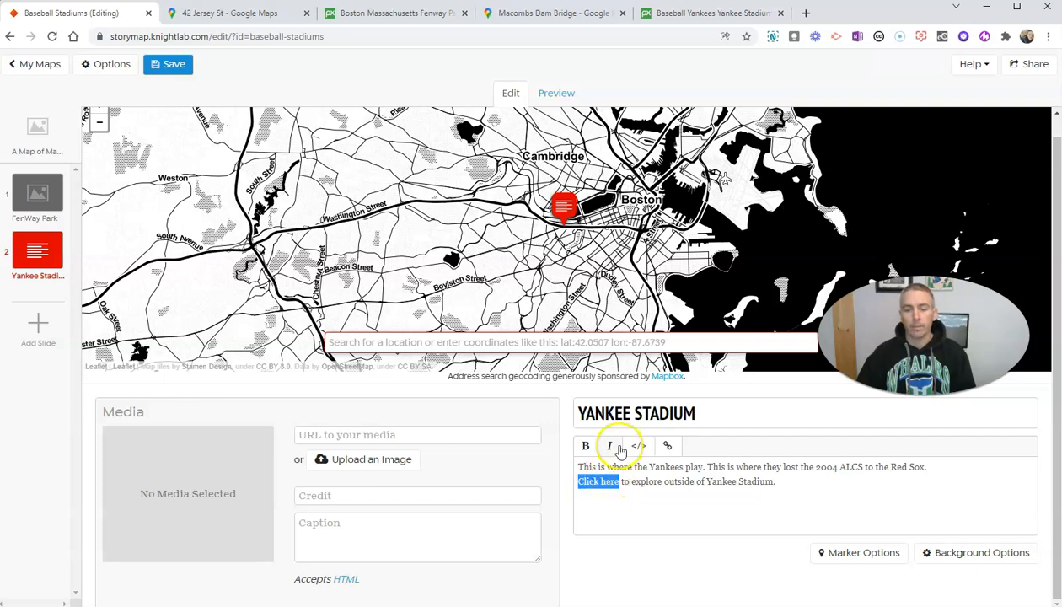
{"action": "left_click", "coordinate": [668, 447]}
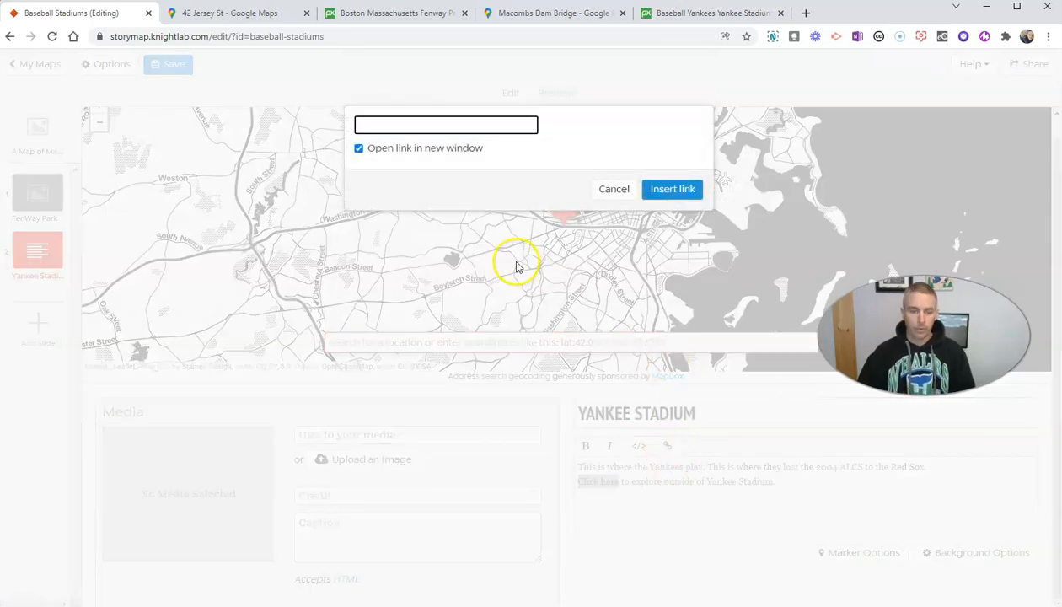
{"action": "key", "text": "ctrl+v"}
{"action": "left_click", "coordinate": [671, 191]}
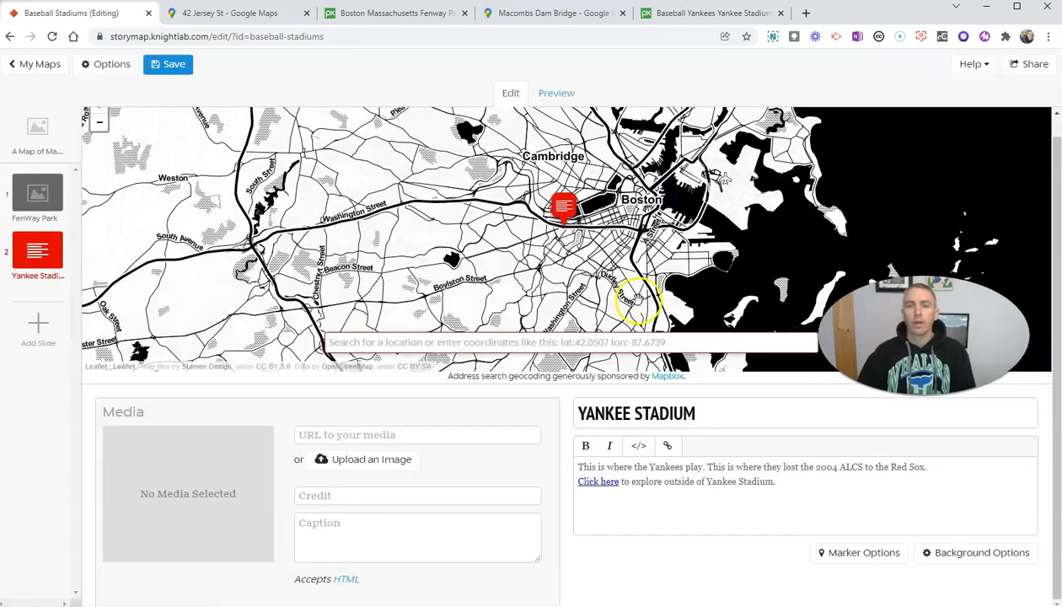
Look at the Yankee Stadium photo's Pixabay page and upload baseball-gd507e962b_640.jpg from Downloads as the Yankee Stadium slide's image.
{"action": "left_click", "coordinate": [696, 15]}
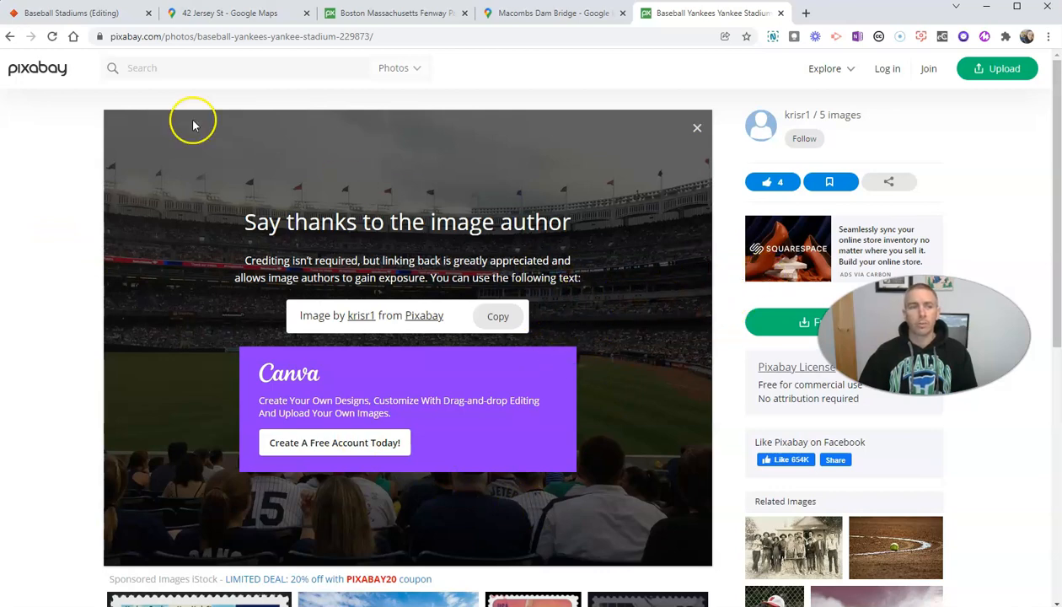
{"action": "left_click", "coordinate": [59, 15]}
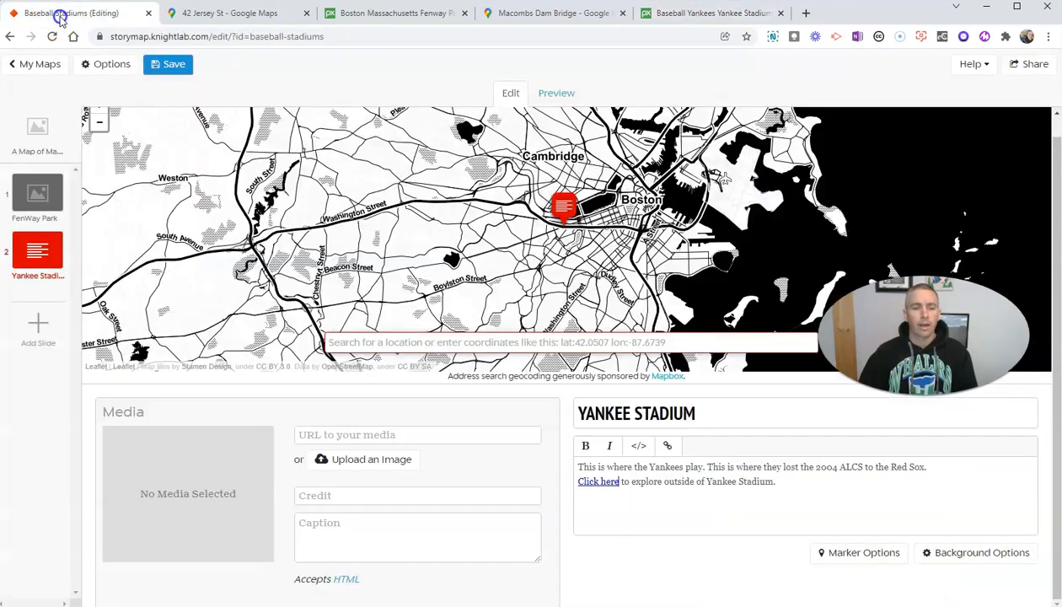
{"action": "left_click", "coordinate": [389, 465]}
{"action": "left_click", "coordinate": [414, 155]}
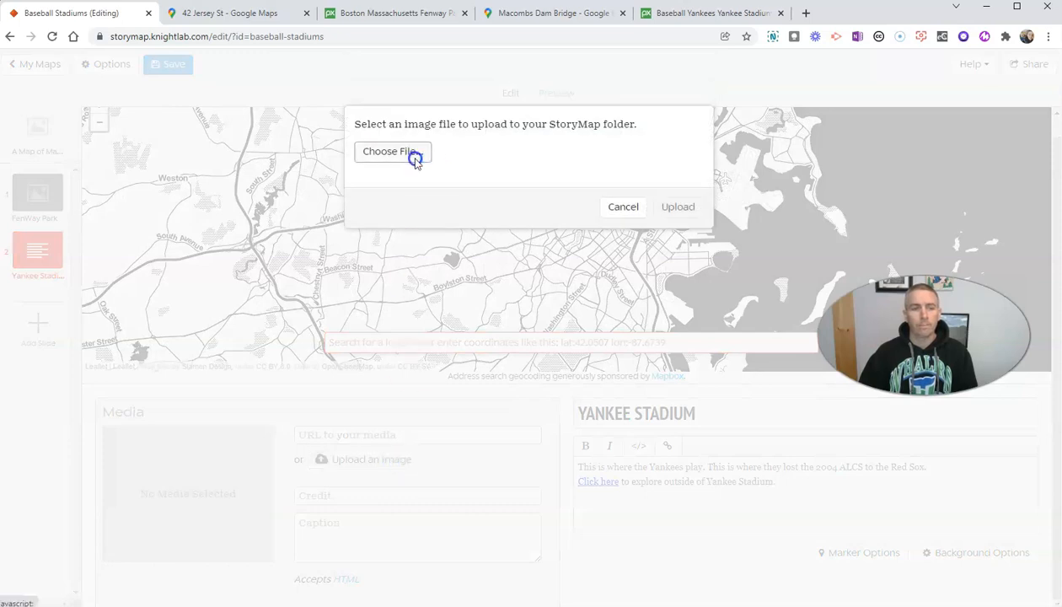
{"action": "left_click", "coordinate": [163, 110]}
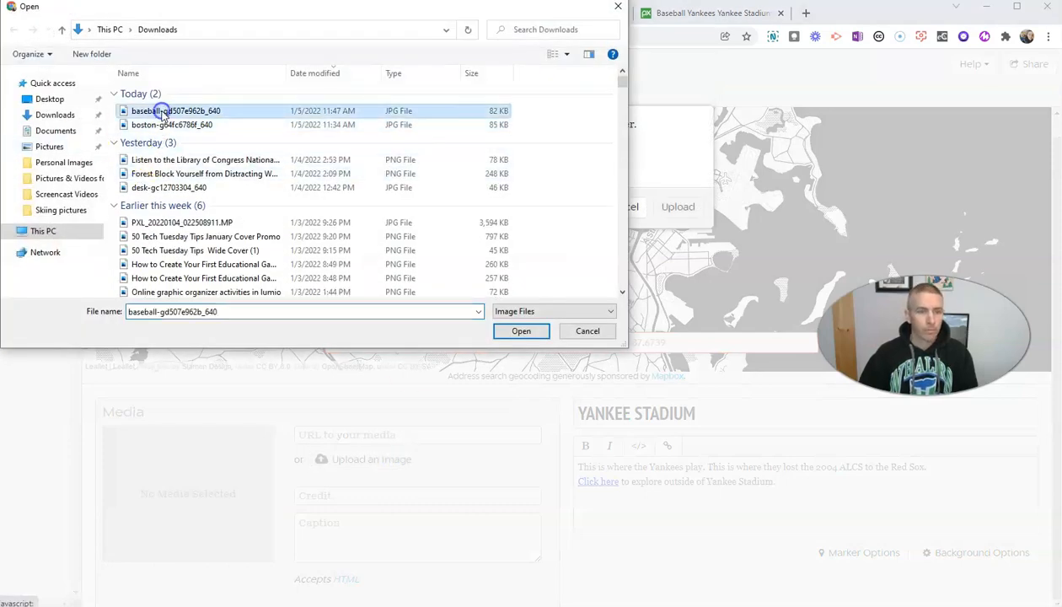
{"action": "left_click", "coordinate": [521, 331]}
{"action": "left_click", "coordinate": [679, 208]}
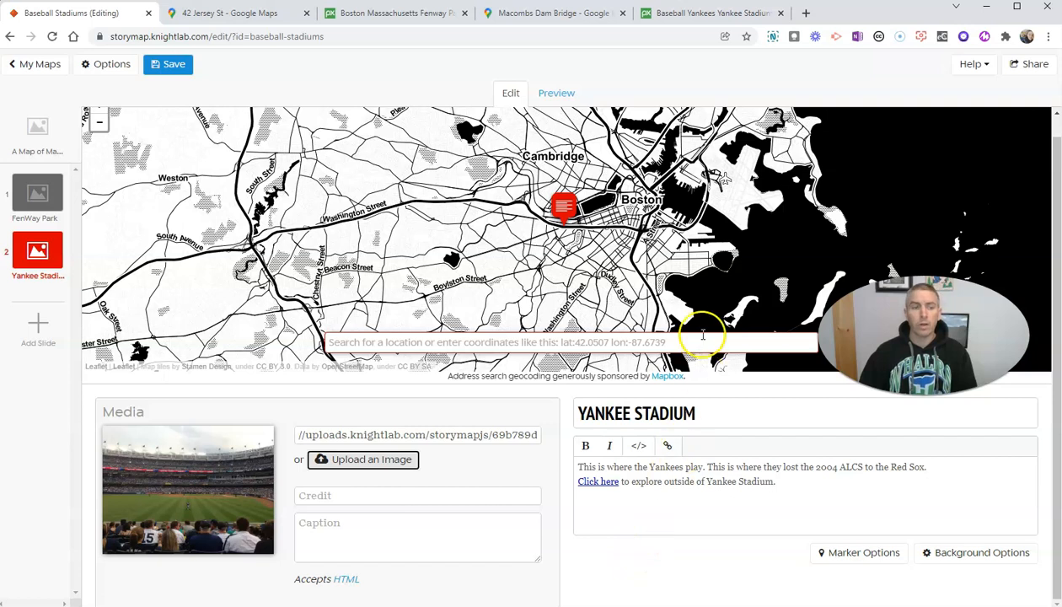
Preview the StoryMap at the Yankee Stadium slide.
{"action": "left_click_drag", "start_coordinate": [924, 336], "coordinate": [935, 519]}
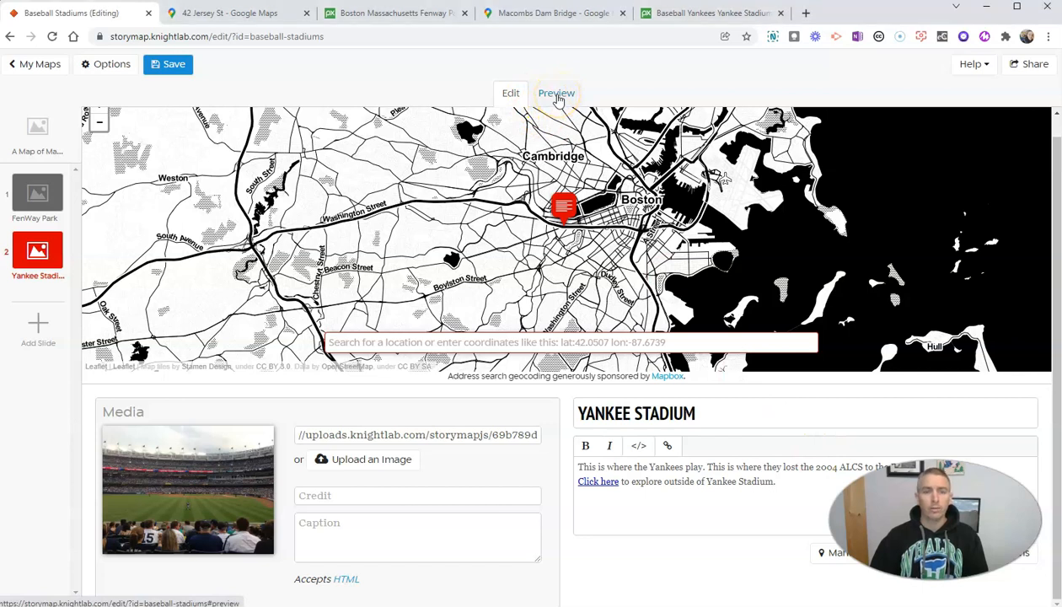
{"action": "left_click", "coordinate": [556, 94]}
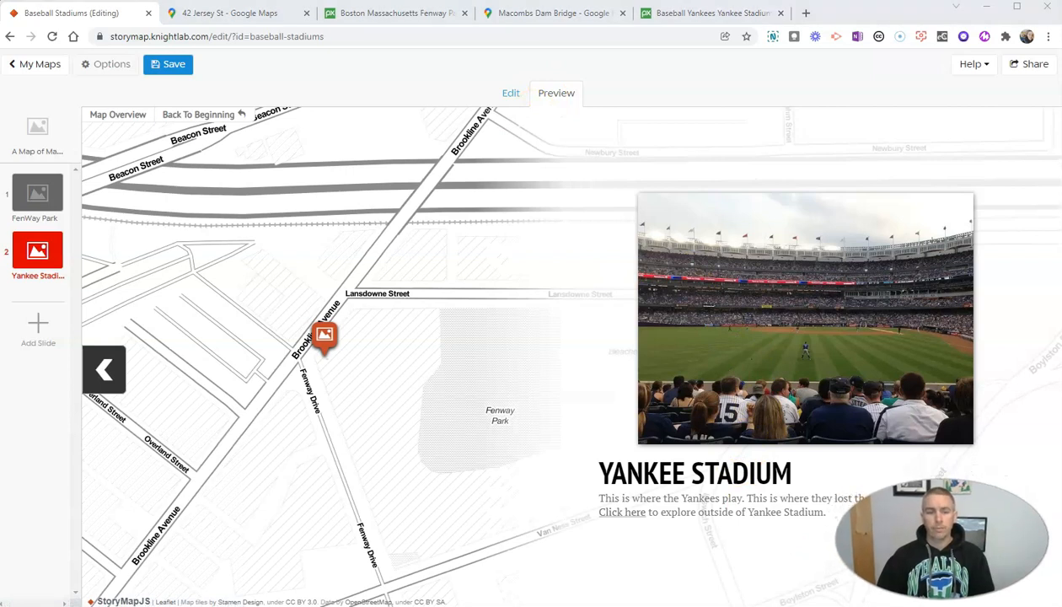
Preview the Fenway Park slide, check the Yankee Stadium slide's map marker, and return to editing the Yankee Stadium slide.
{"action": "left_click", "coordinate": [26, 209]}
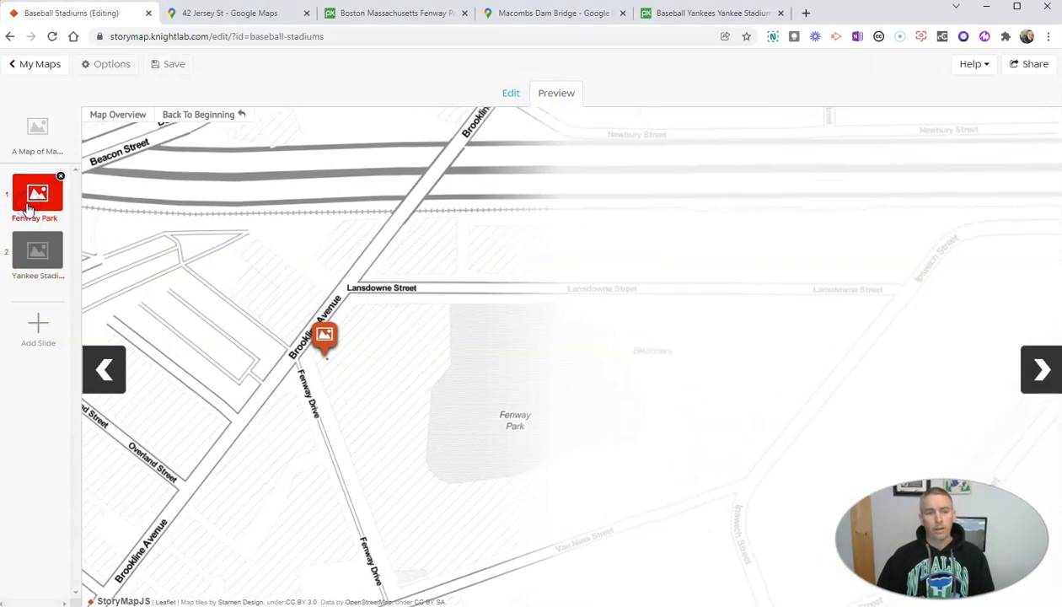
{"action": "left_click", "coordinate": [27, 258]}
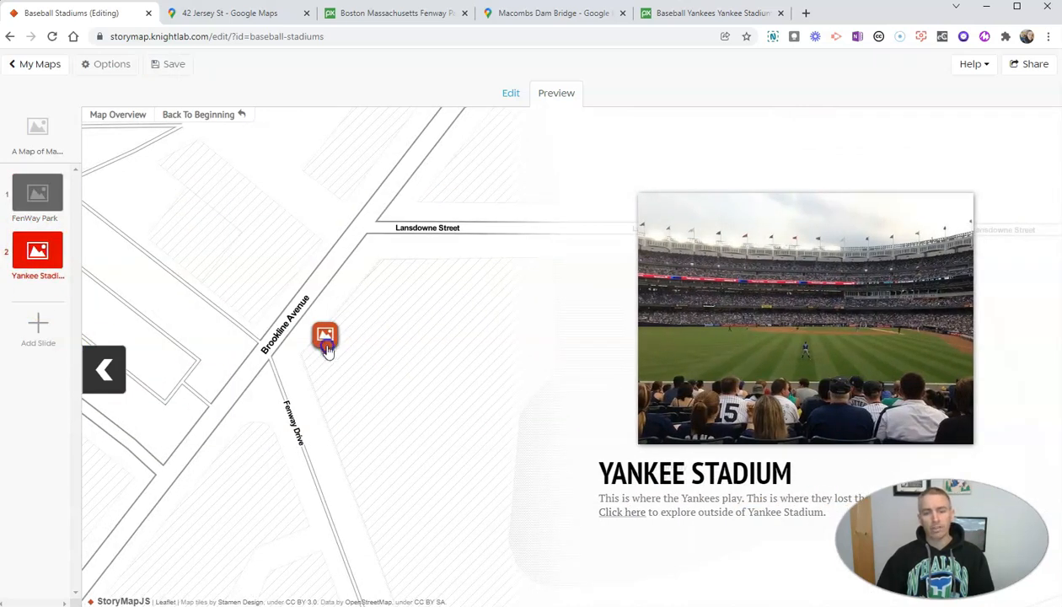
{"action": "left_click", "coordinate": [512, 95]}
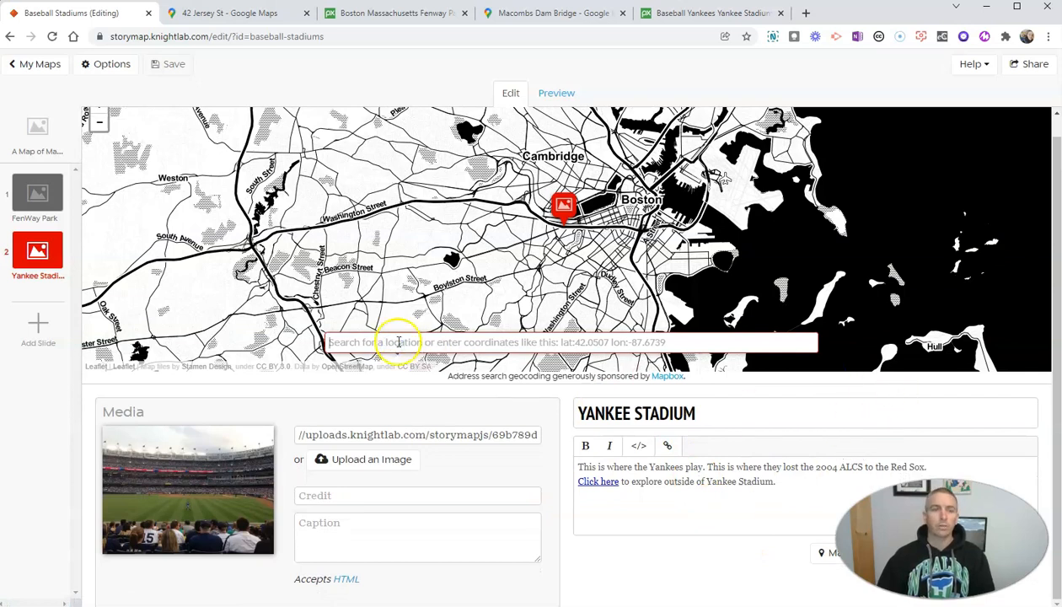
Switch to Google Maps, leave the shared Street View and copy Yankee Stadium's street address without the stadium name.
{"action": "left_click", "coordinate": [537, 16]}
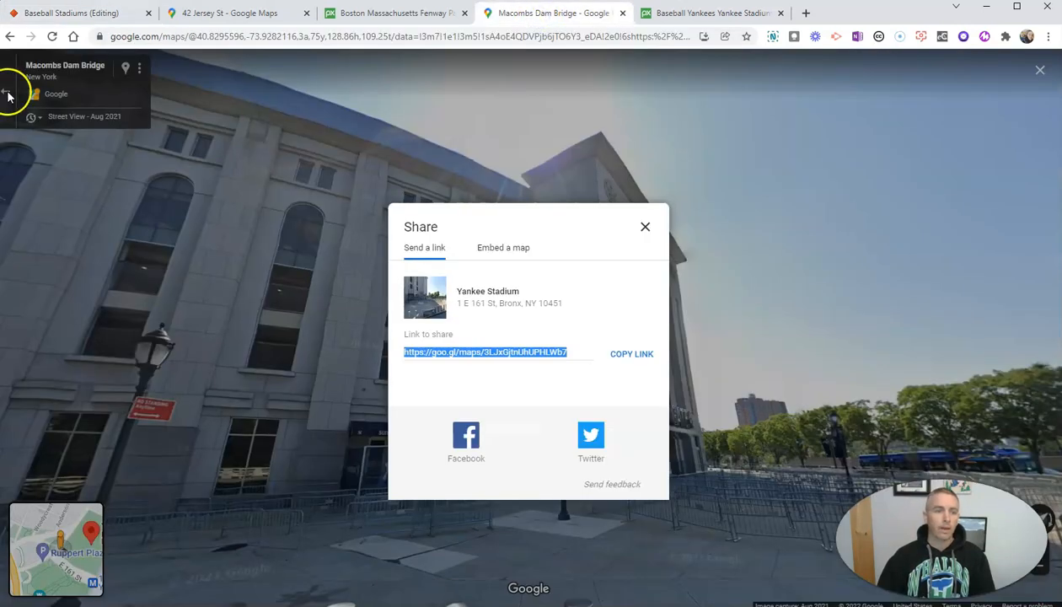
{"action": "left_click", "coordinate": [645, 230]}
{"action": "left_click", "coordinate": [5, 96]}
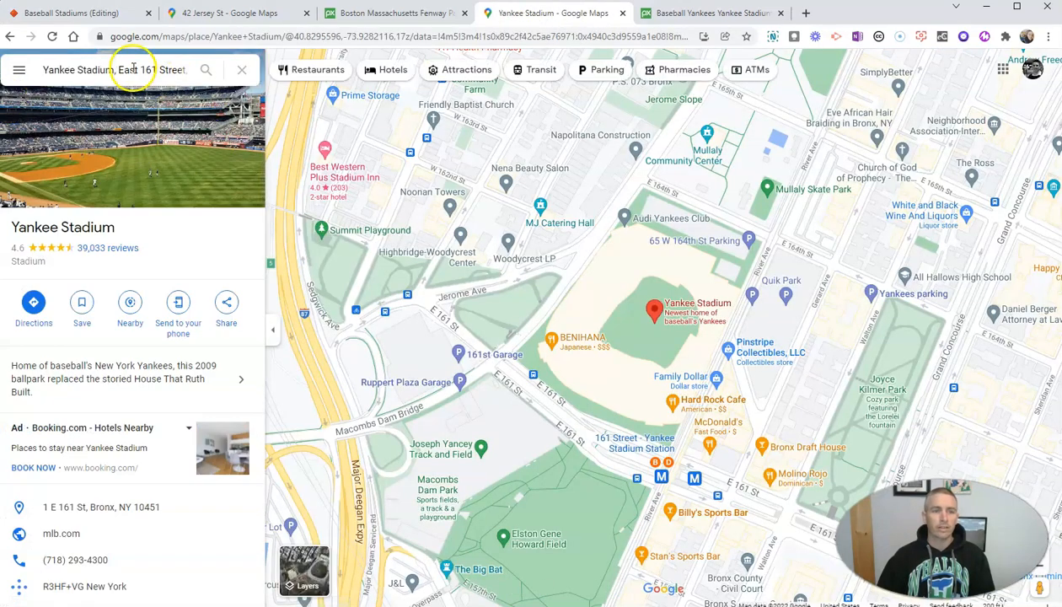
{"action": "left_click", "coordinate": [117, 71]}
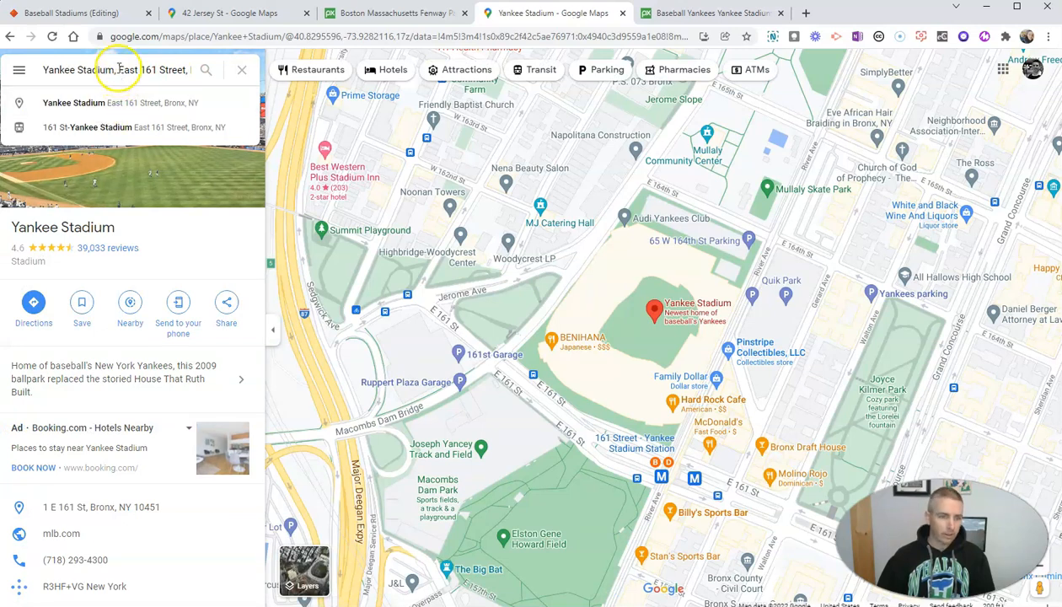
{"action": "left_click", "coordinate": [121, 69]}
{"action": "left_click_drag", "start_coordinate": [121, 69], "coordinate": [194, 76]}
{"action": "key", "text": "ctrl+c"}
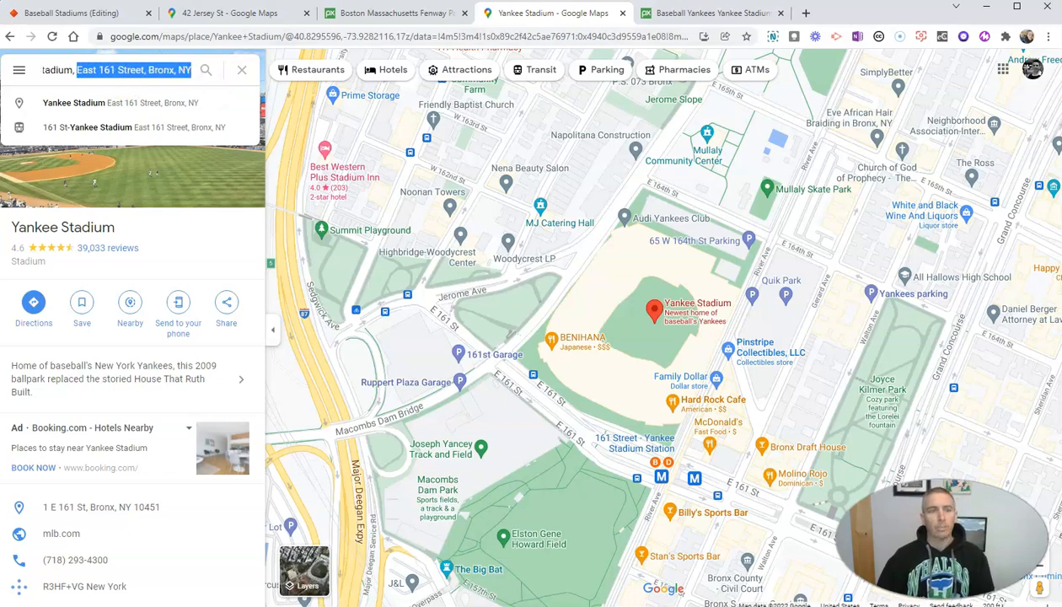
Switch back to StoryMap and locate the Yankee Stadium slide at the copied address, choosing the matching street result in the Bronx, New York.
{"action": "left_click", "coordinate": [93, 14]}
{"action": "left_click", "coordinate": [424, 344]}
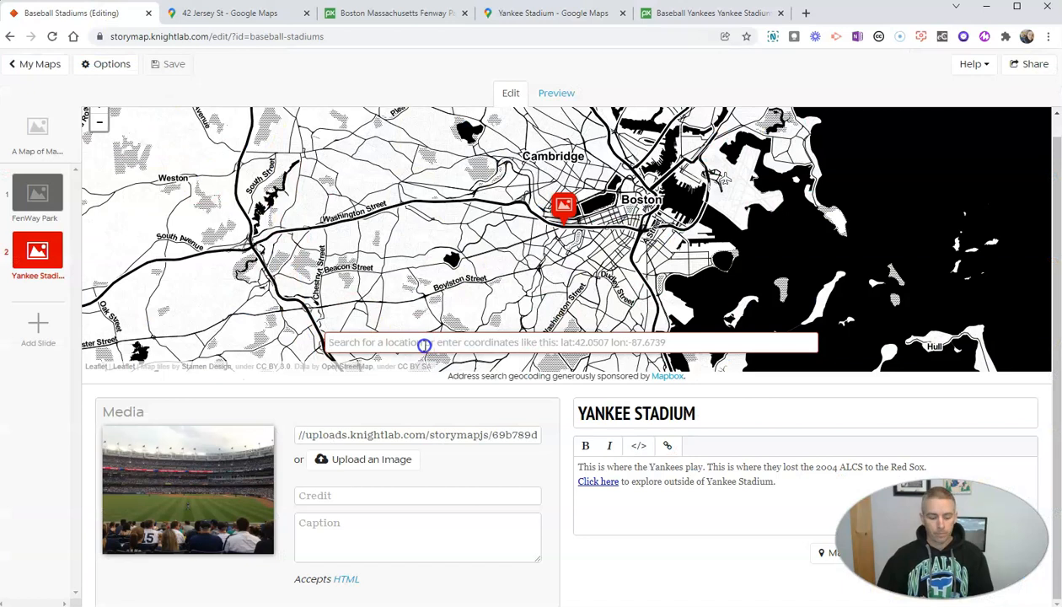
{"action": "key", "text": "ctrl+v"}
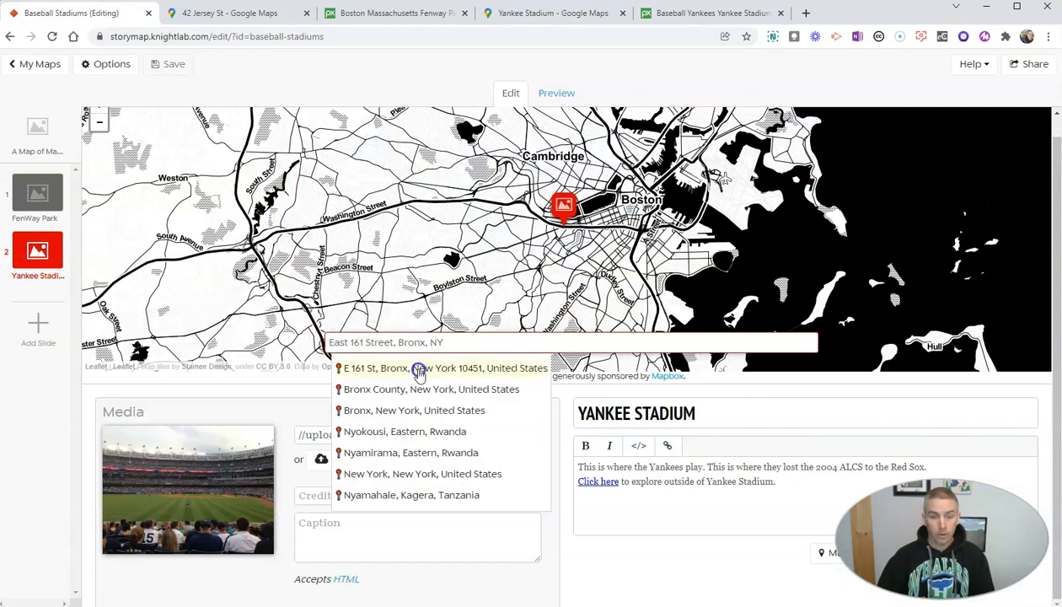
{"action": "left_click", "coordinate": [419, 370]}
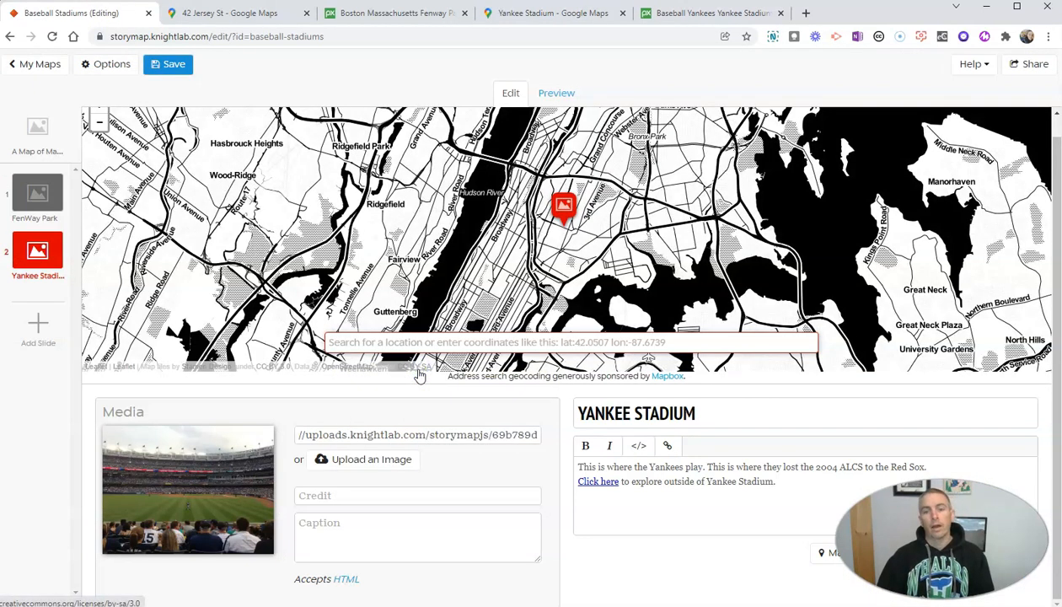
Preview the Yankee Stadium slide on the map, and view the Fenway Park slide to check both stadium locations.
{"action": "left_click", "coordinate": [554, 94]}
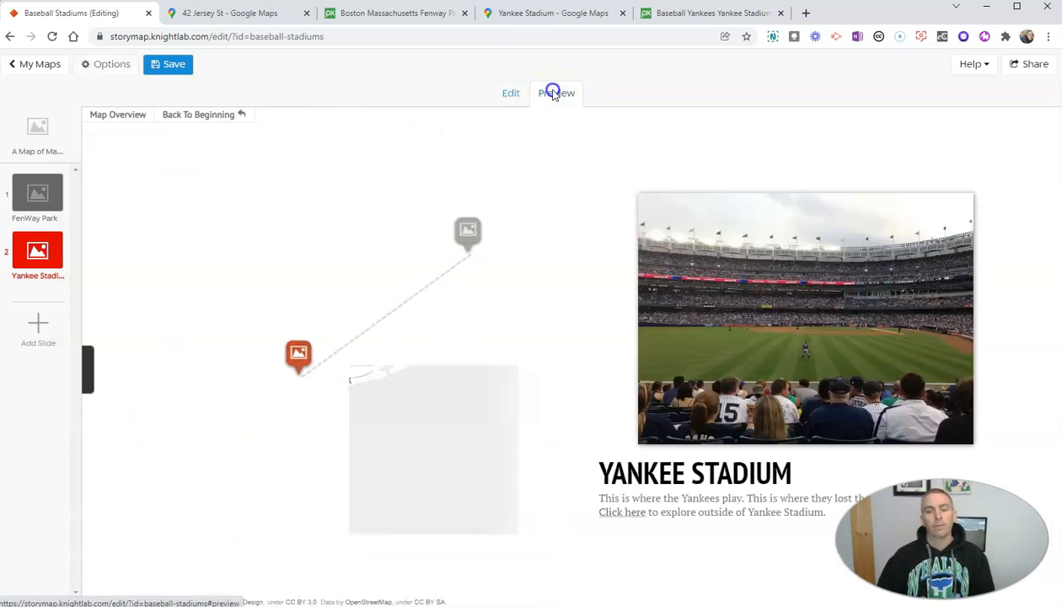
{"action": "left_click", "coordinate": [421, 281]}
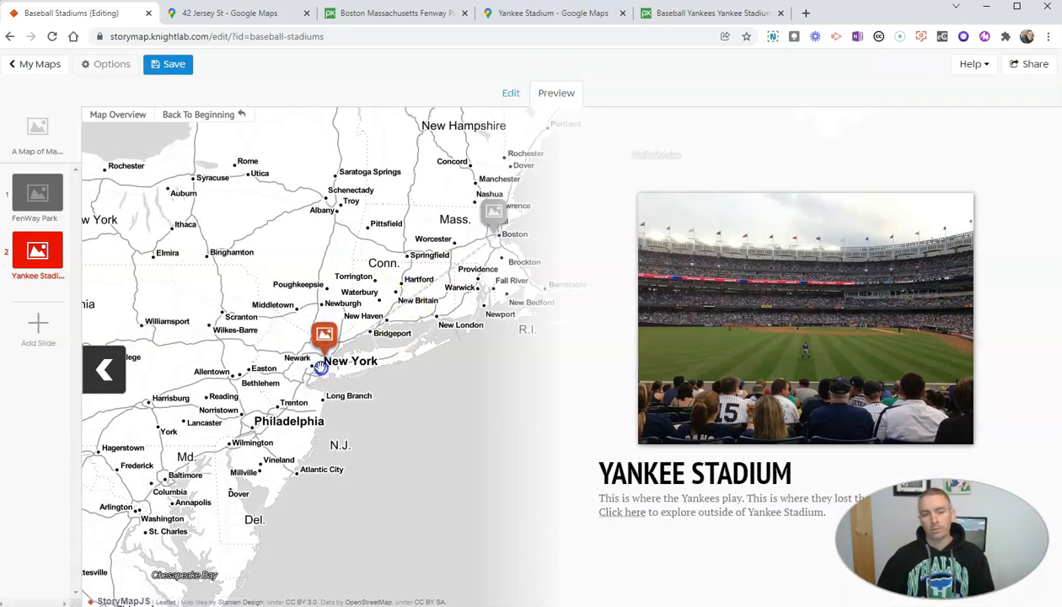
{"action": "left_click", "coordinate": [99, 230]}
{"action": "left_click", "coordinate": [36, 202]}
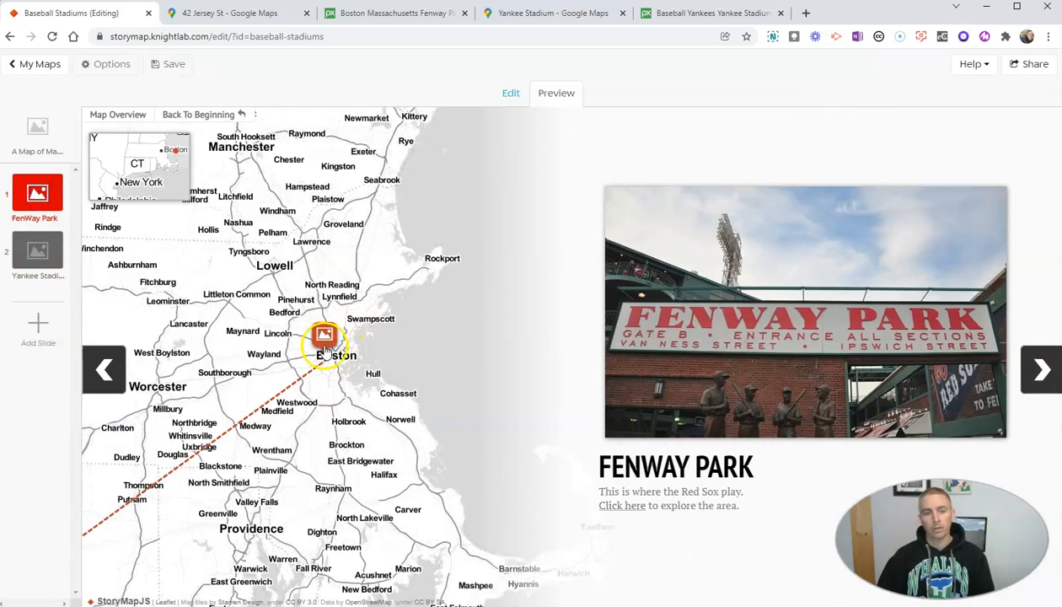
Return to slide editing, save the StoryMap, open its sharing options and select the share link.
{"action": "left_click", "coordinate": [512, 94]}
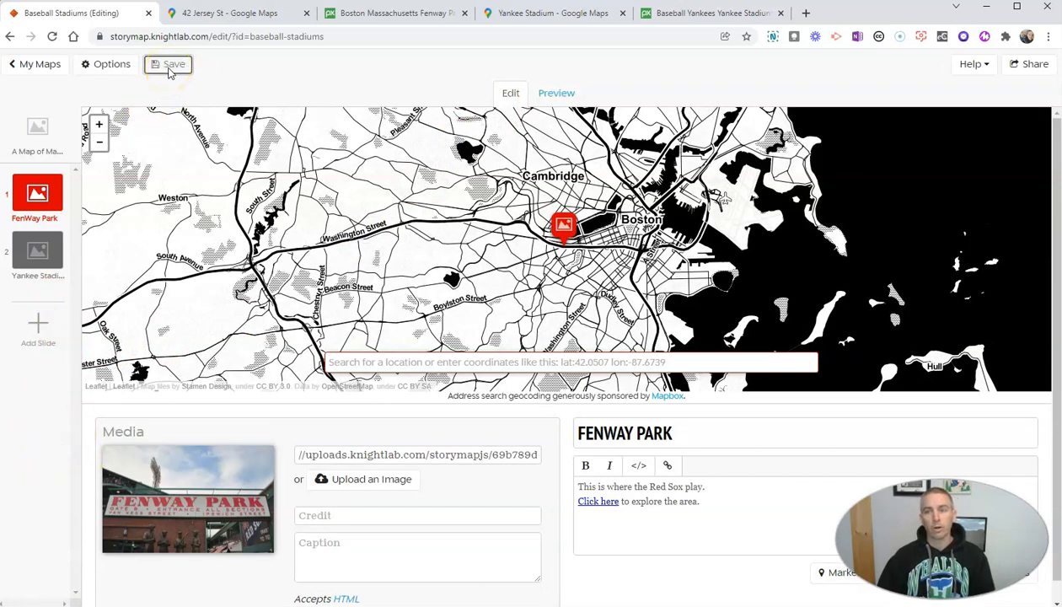
{"action": "left_click", "coordinate": [1022, 68]}
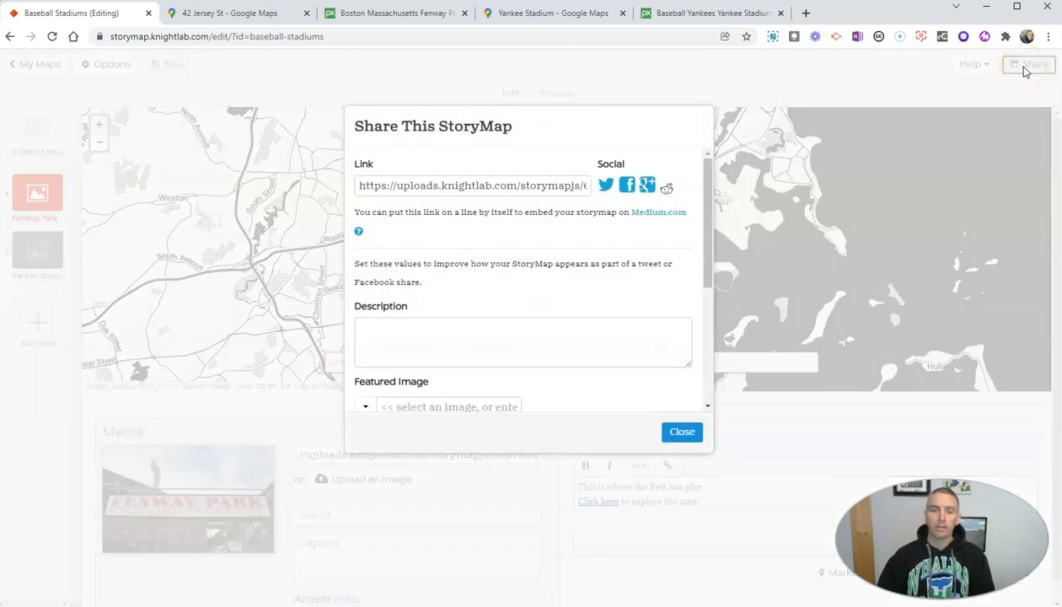
{"action": "left_click", "coordinate": [451, 185]}
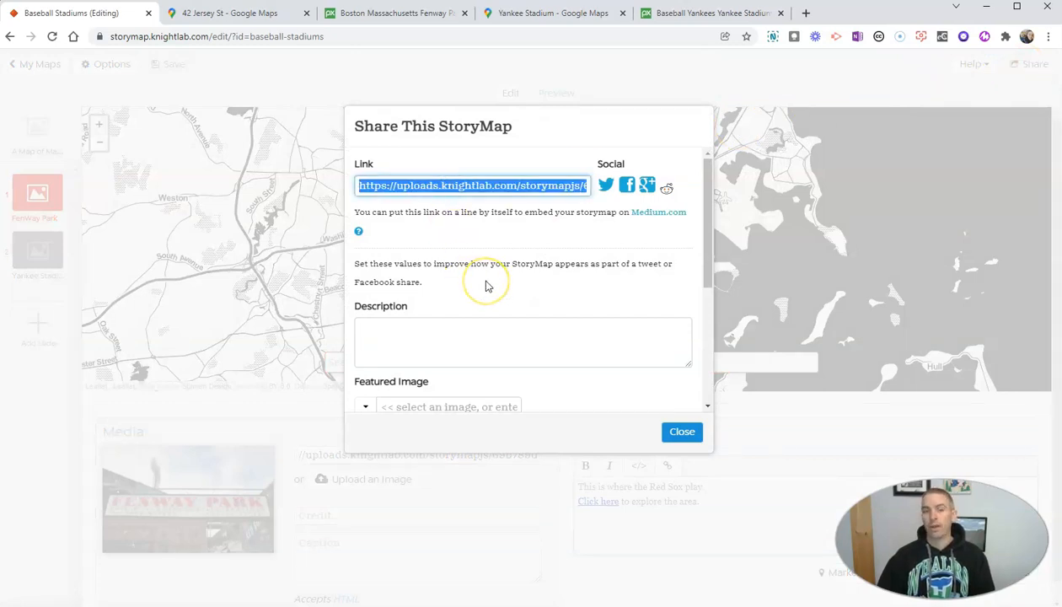
Enter the share description "This is a map of baseball stadiums in the United States and Canada." and set Fenway Park 2.jpg as the featured image.
{"action": "scroll", "coordinate": [485, 287], "scroll_direction": "down", "scroll_amount": 2}
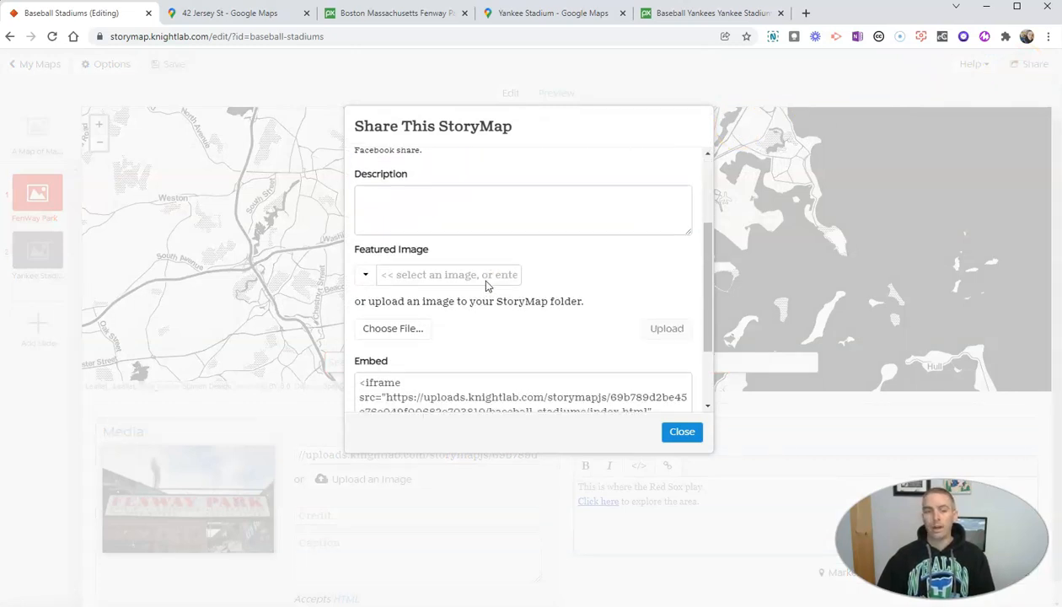
{"action": "left_click", "coordinate": [449, 204]}
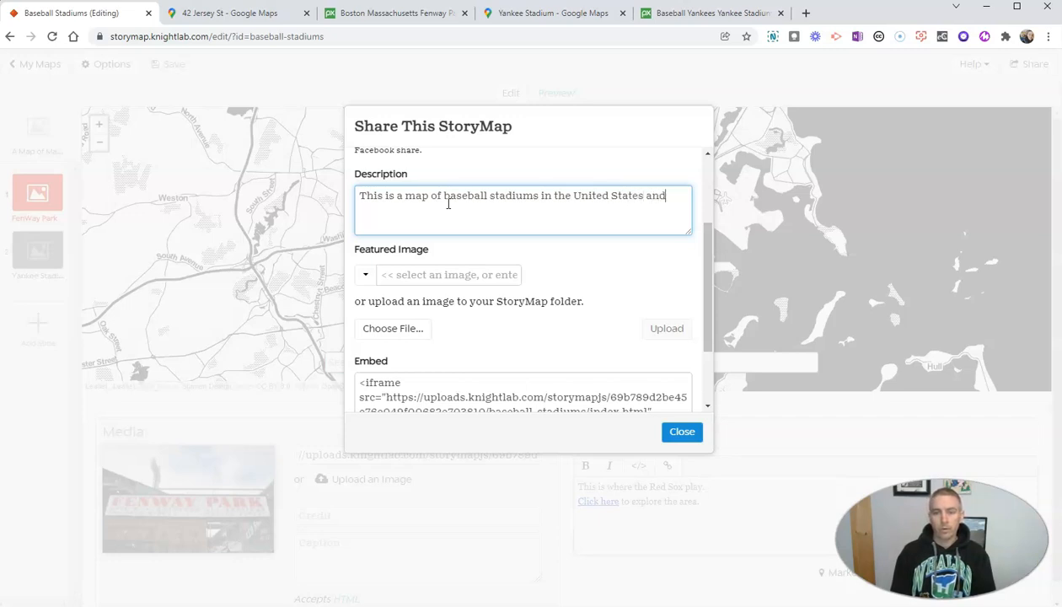
{"action": "type", "text": "nada."}
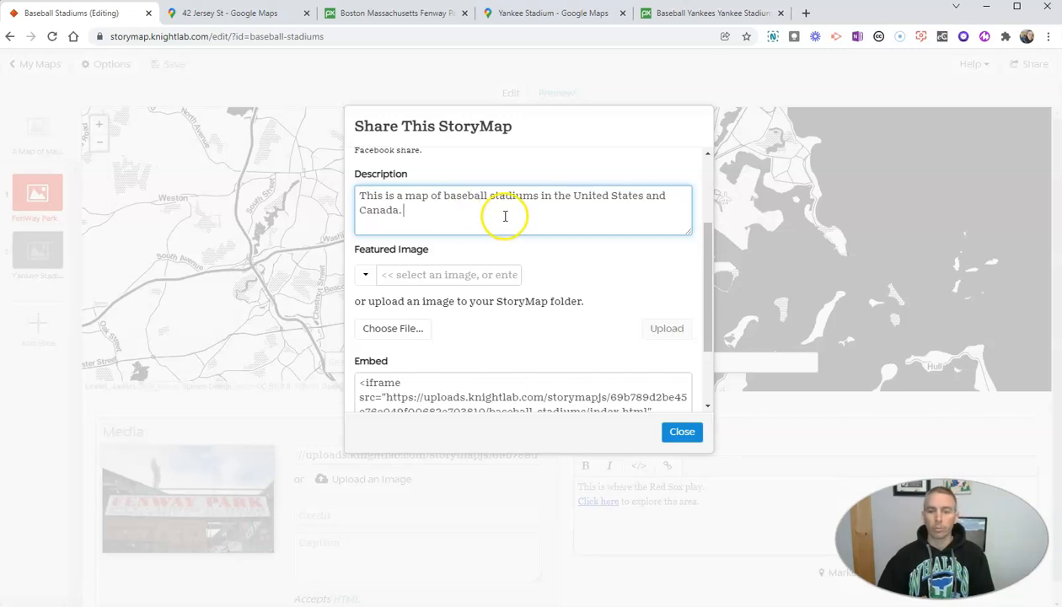
{"action": "scroll", "coordinate": [451, 305], "scroll_direction": "down", "scroll_amount": 1}
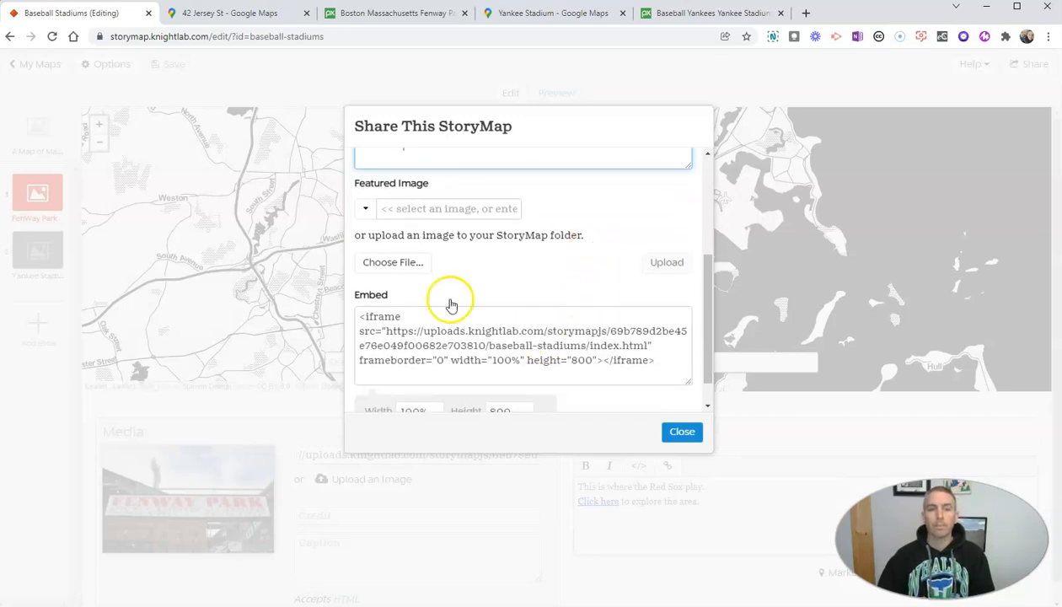
{"action": "left_click", "coordinate": [366, 210]}
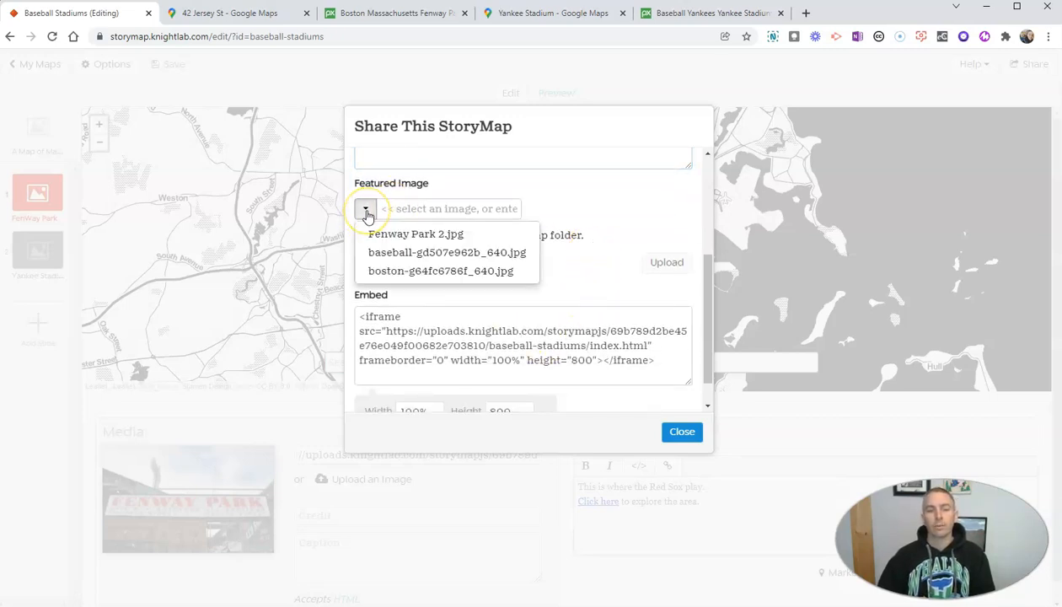
{"action": "left_click", "coordinate": [415, 234]}
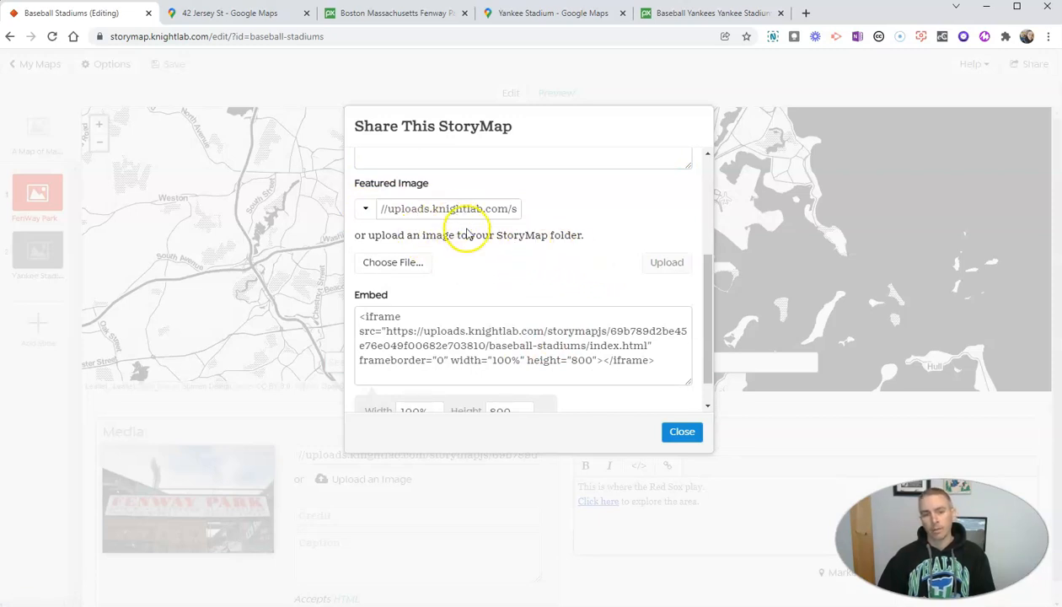
Look at the StoryMap's embed code and size settings, select the code, and close the sharing options.
{"action": "scroll", "coordinate": [551, 279], "scroll_direction": "down", "scroll_amount": 1}
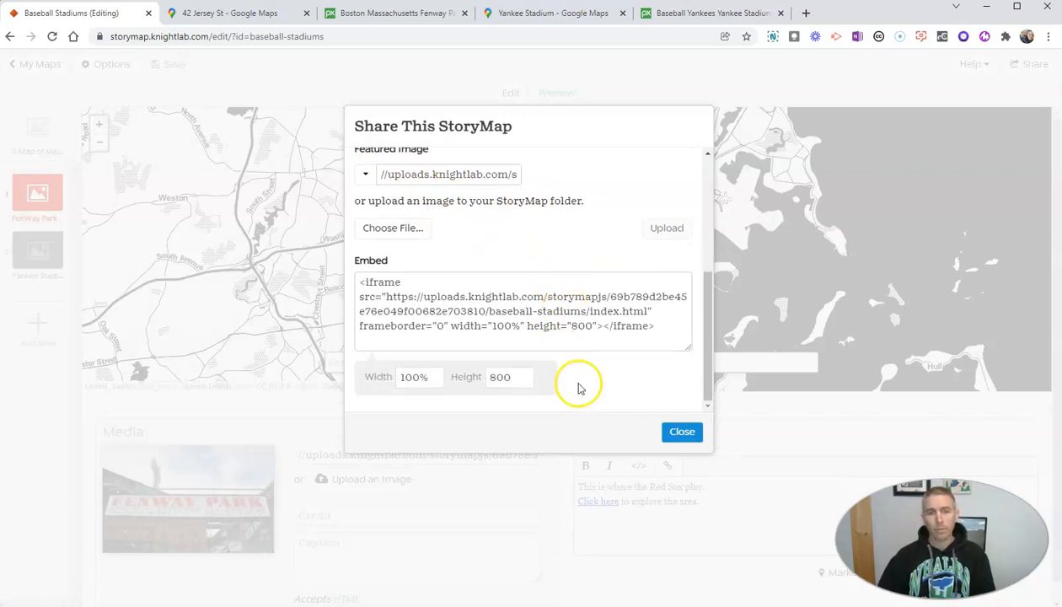
{"action": "left_click", "coordinate": [460, 323]}
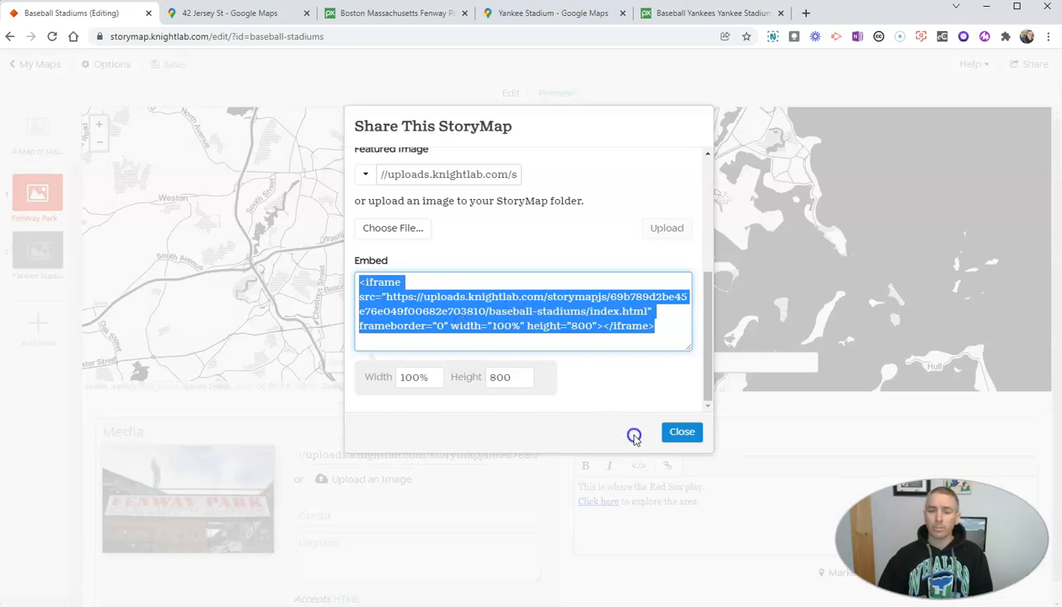
{"action": "left_click", "coordinate": [682, 433]}
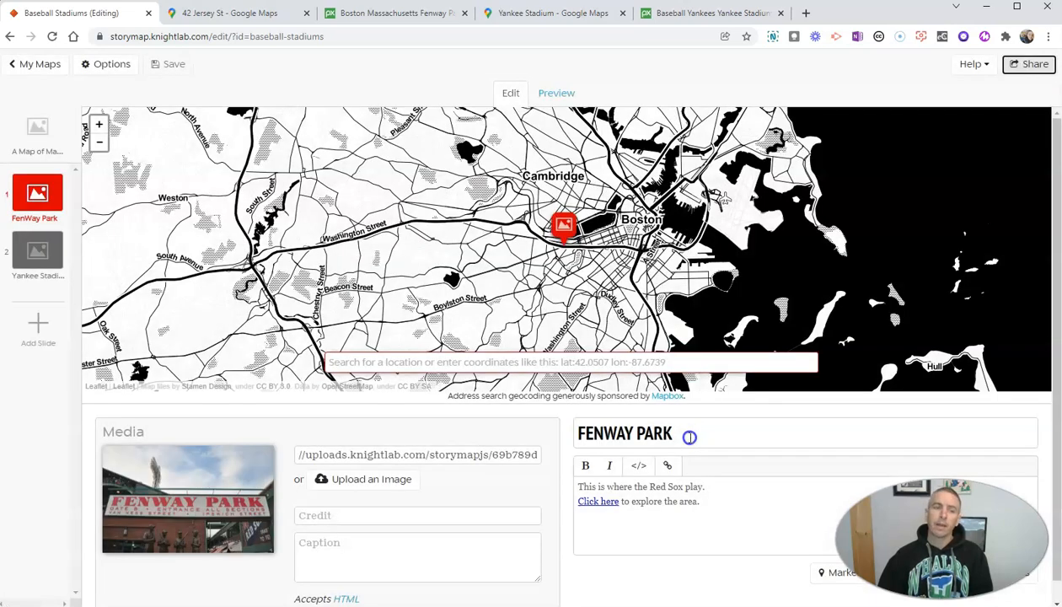